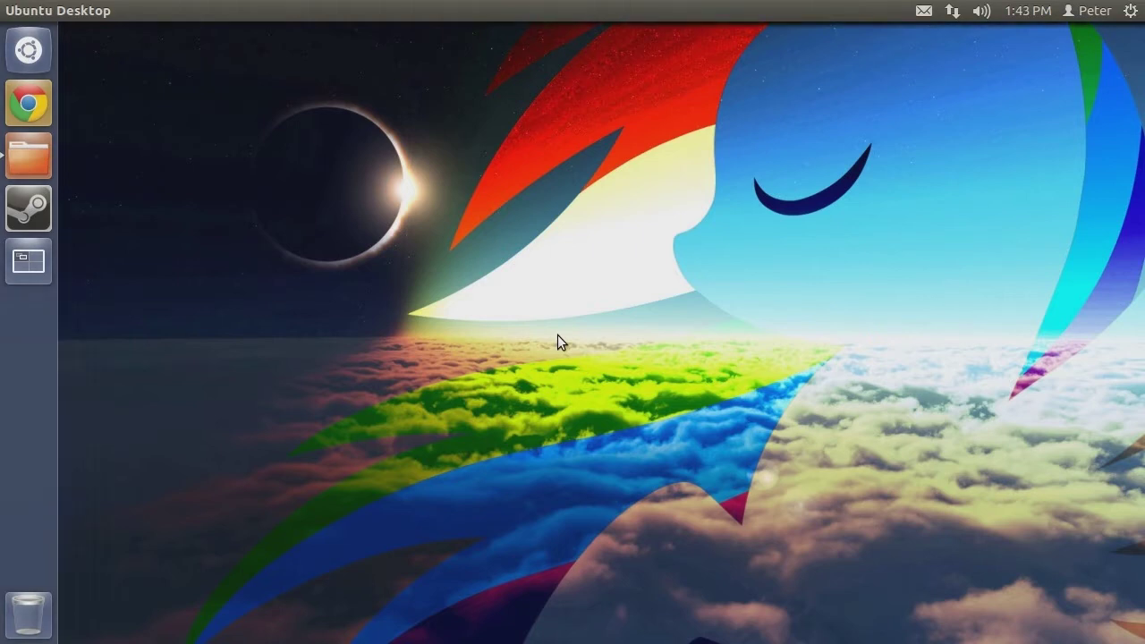
Open Downloads in Files and check the names of the three TF2 mod zips: Spike's Spade, Wonderbolt hats, Pony Books
left_click(29, 158)
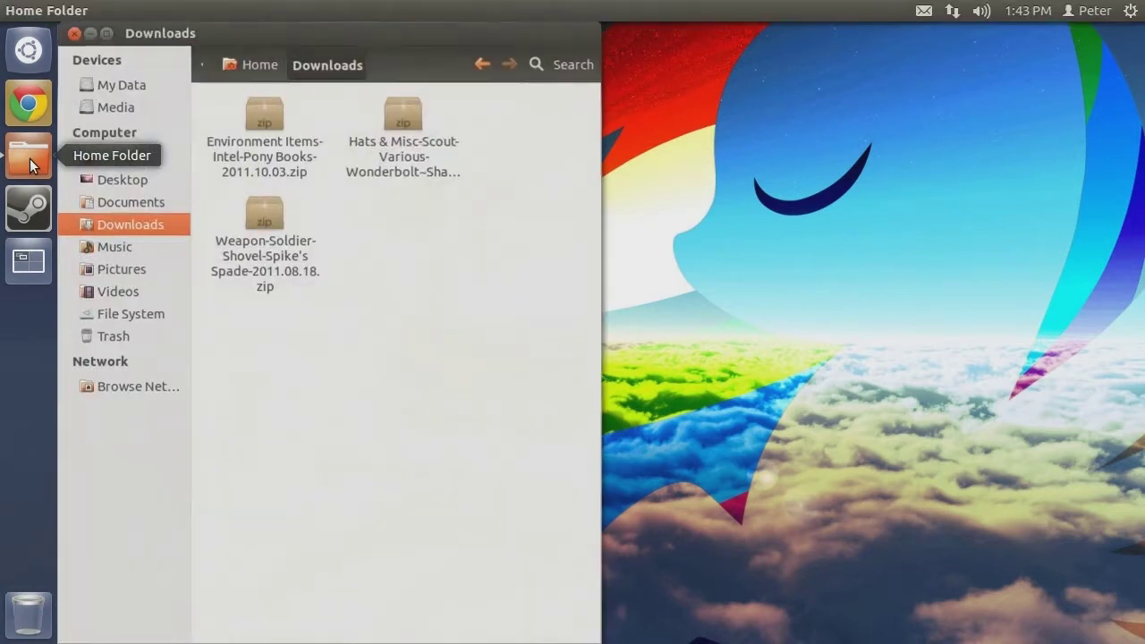
left_click(277, 273)
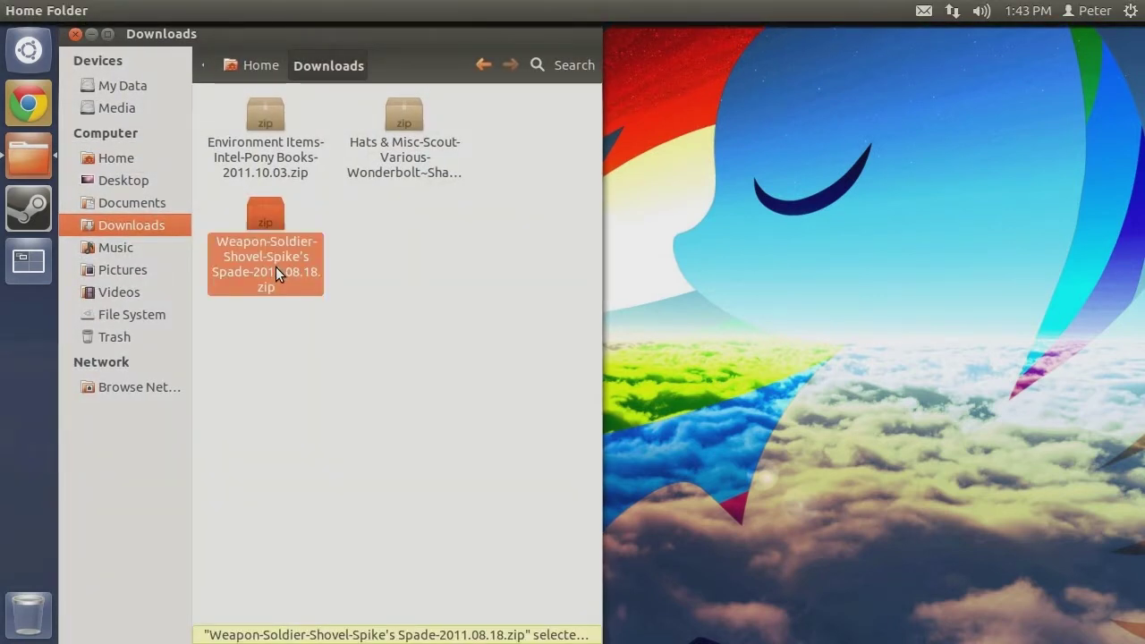
left_click(394, 180)
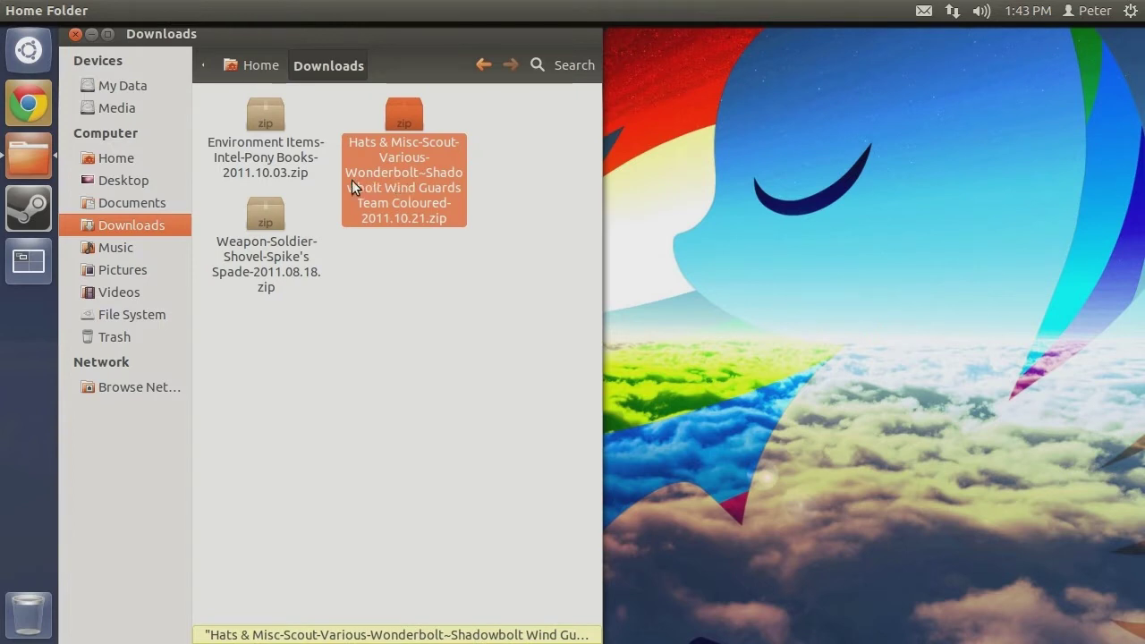
left_click(273, 171)
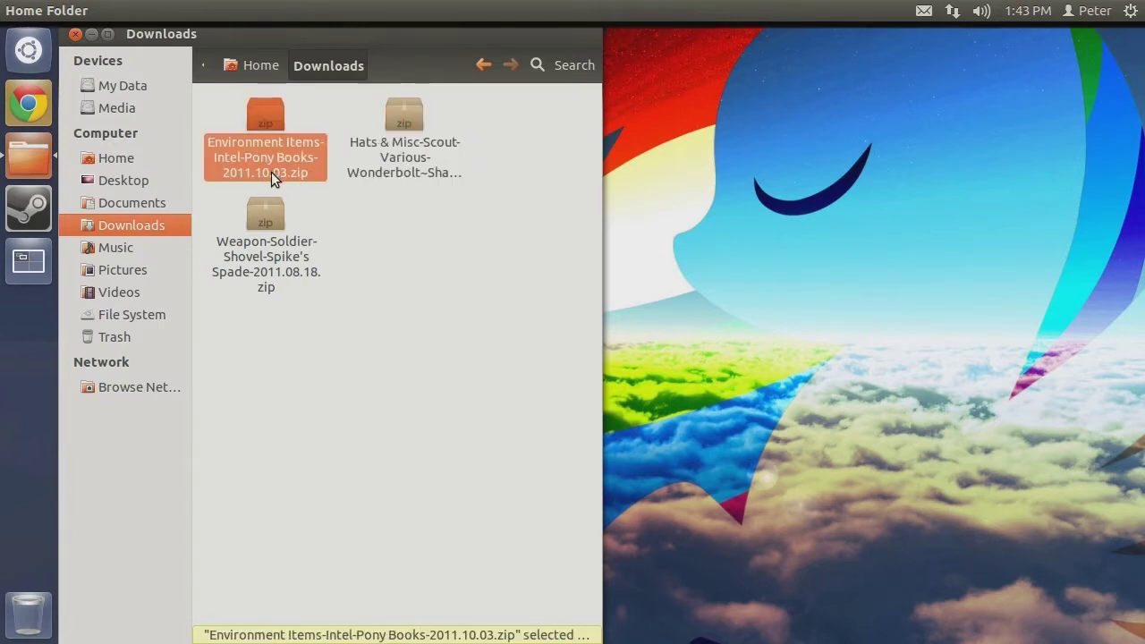
left_click(284, 319)
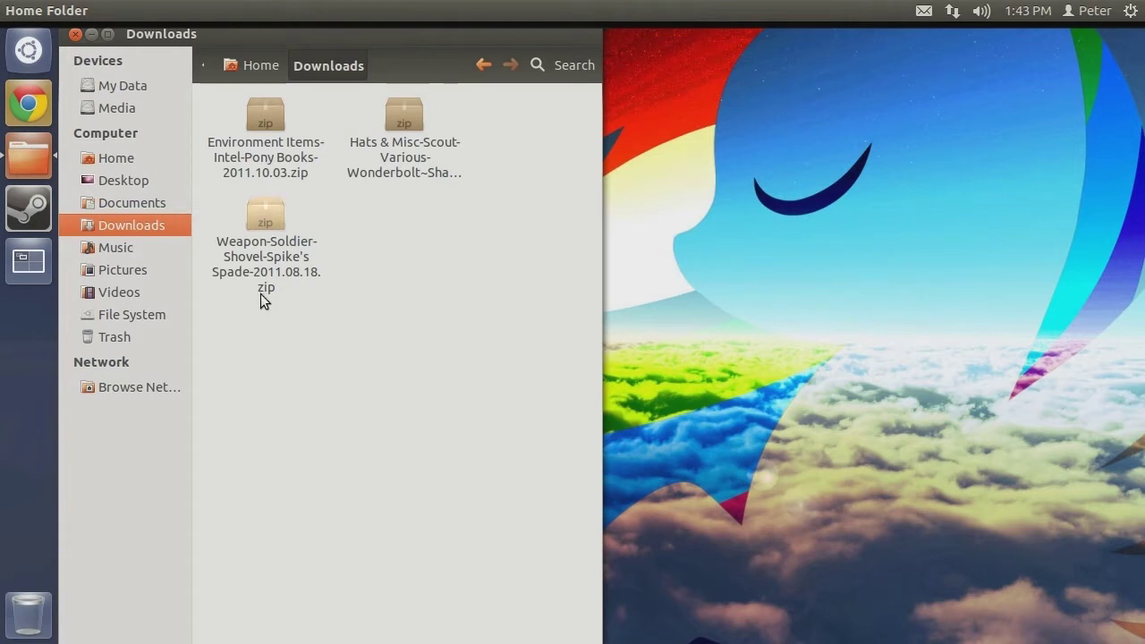
right_click(28, 159)
Open a second Home window, turn on Show Hidden Files to list .cache and .config, then close it
left_click(97, 267)
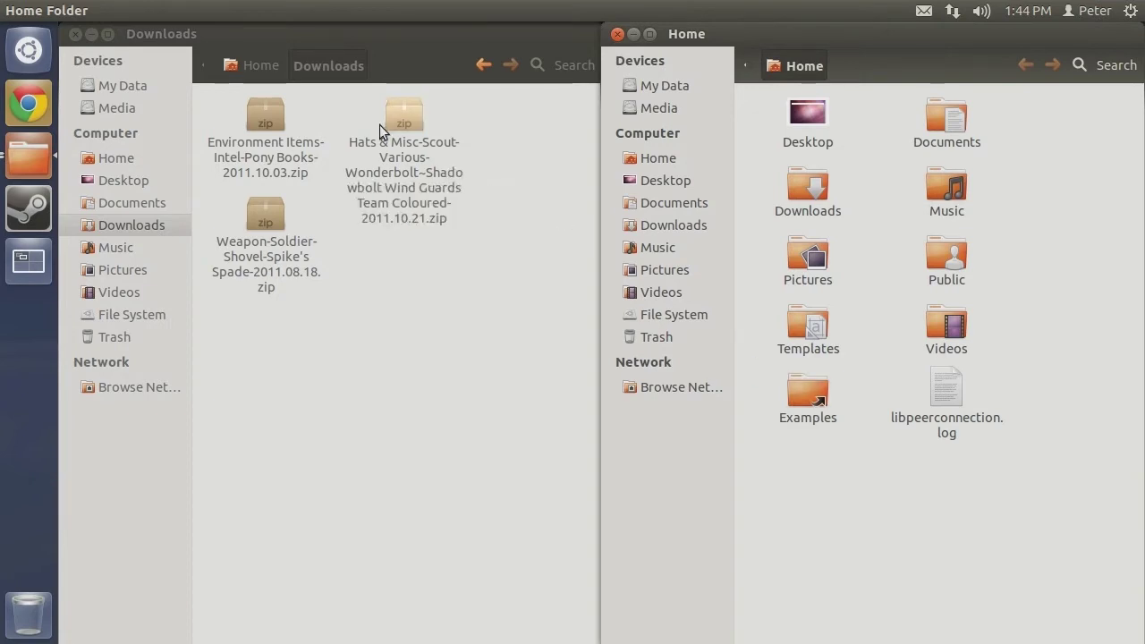
left_click(159, 14)
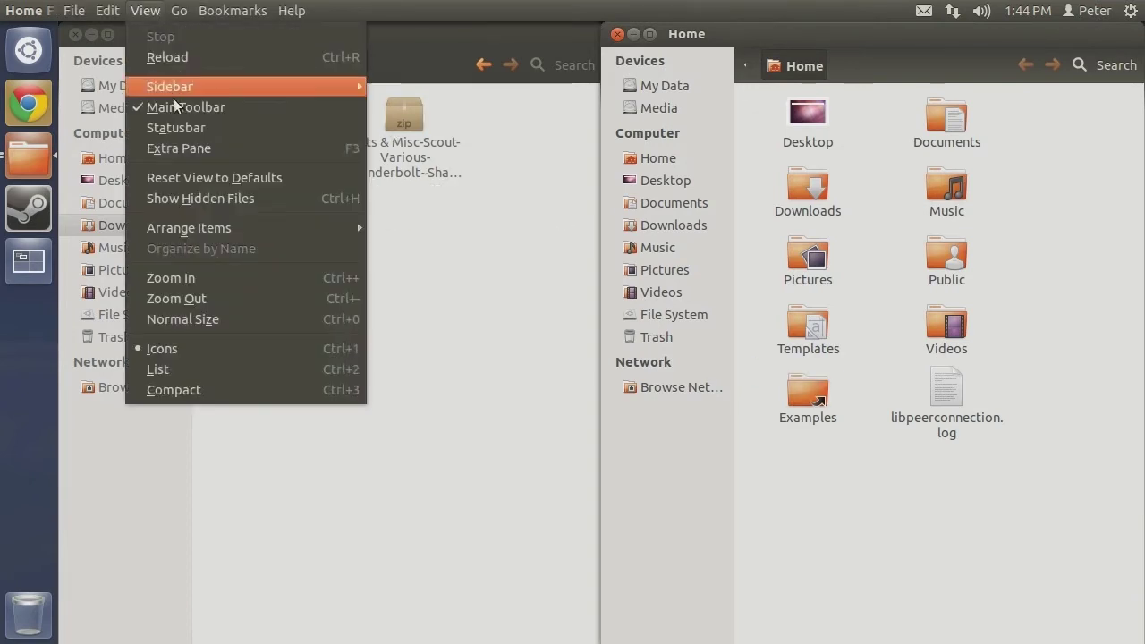
left_click(187, 199)
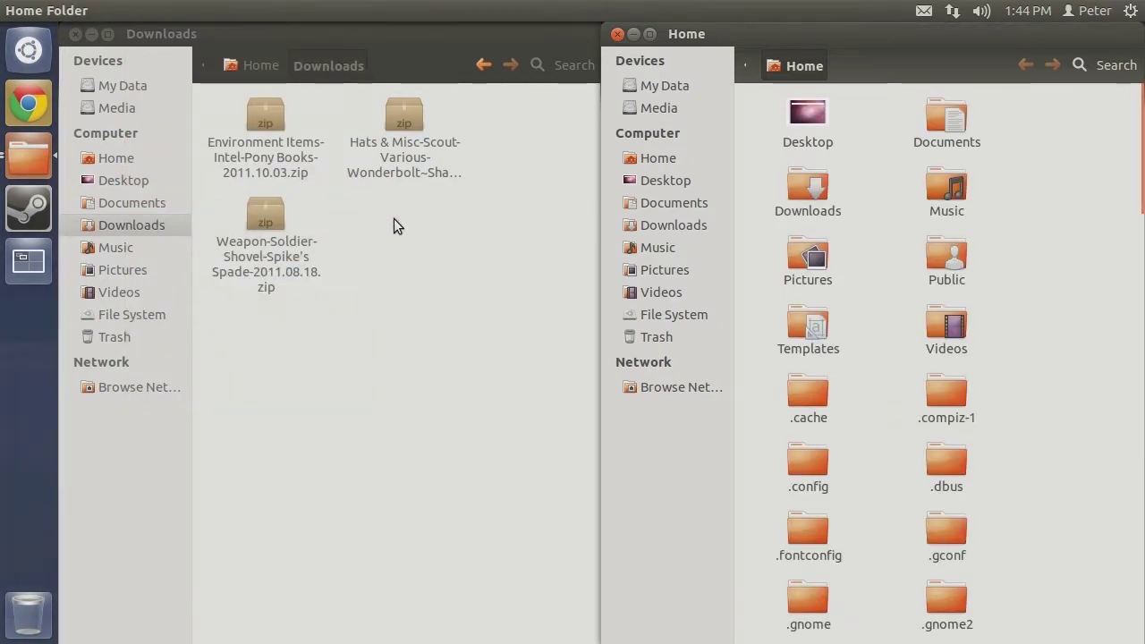
scroll(864, 402, "down", 5)
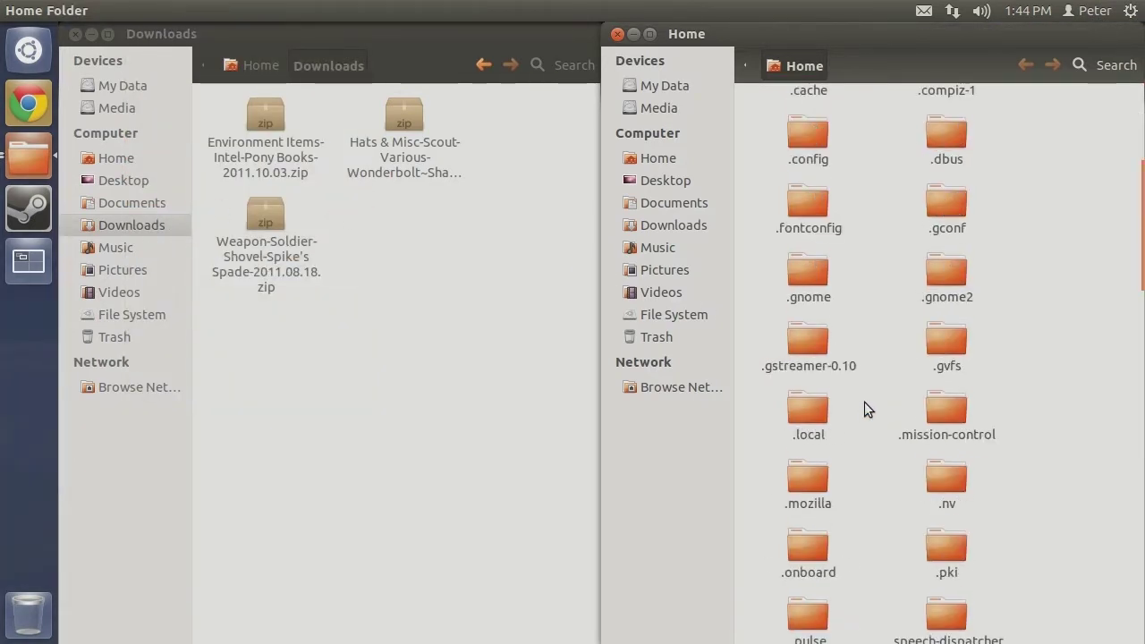
scroll(864, 402, "up", 5)
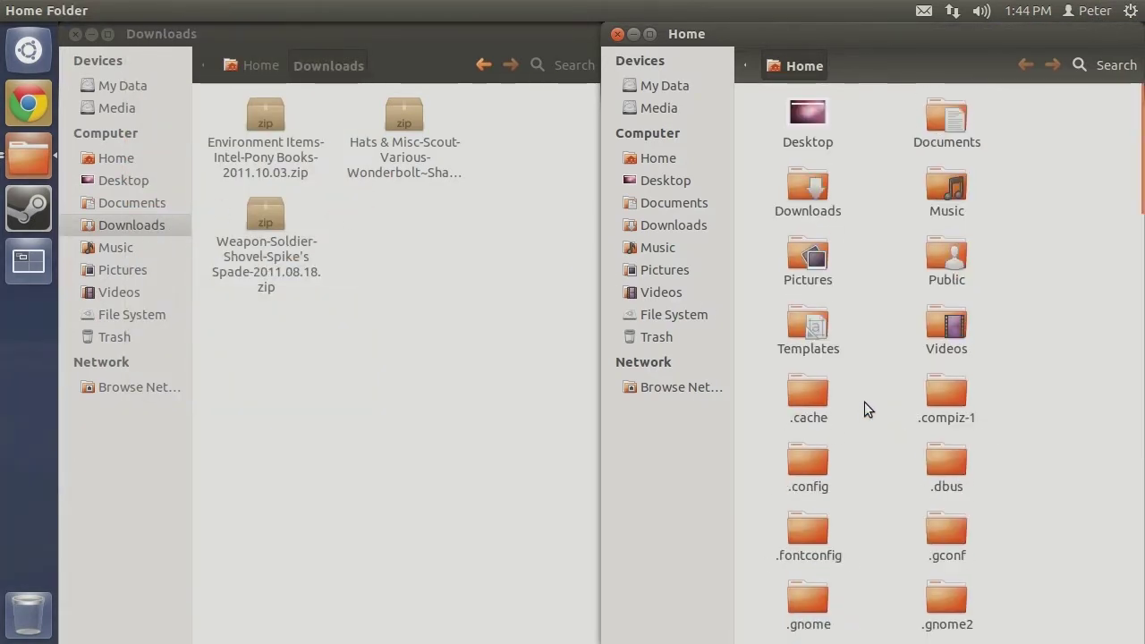
left_click(617, 34)
Open a fresh Home window, toggle hidden folders with Ctrl+H, close it, and open another Home window
right_click(29, 156)
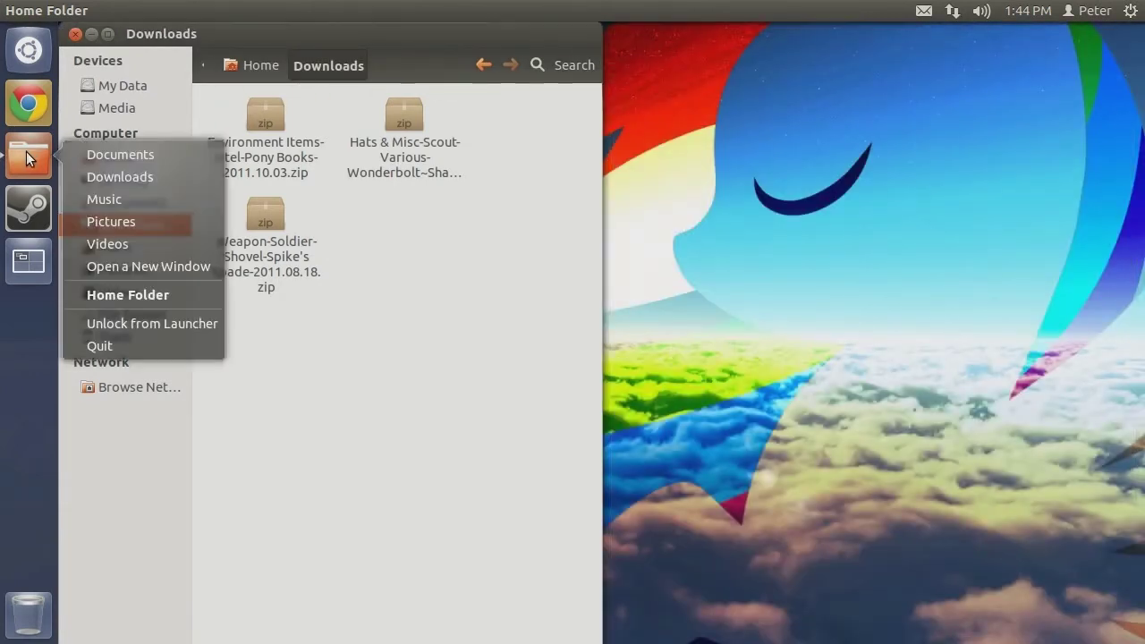
left_click(130, 265)
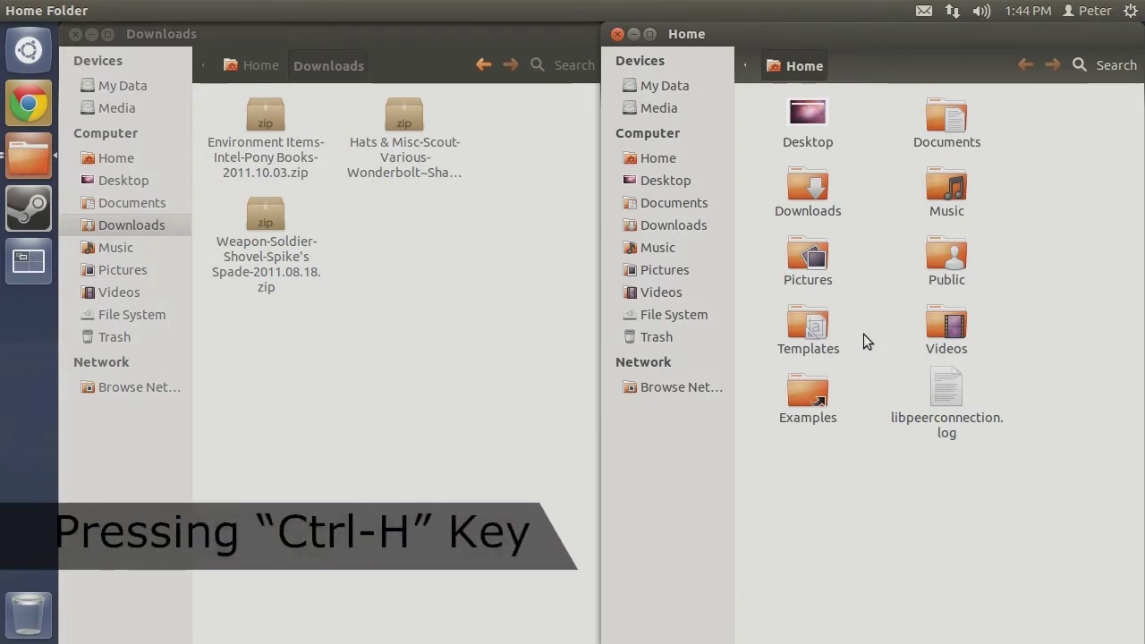
key("ctrl+h")
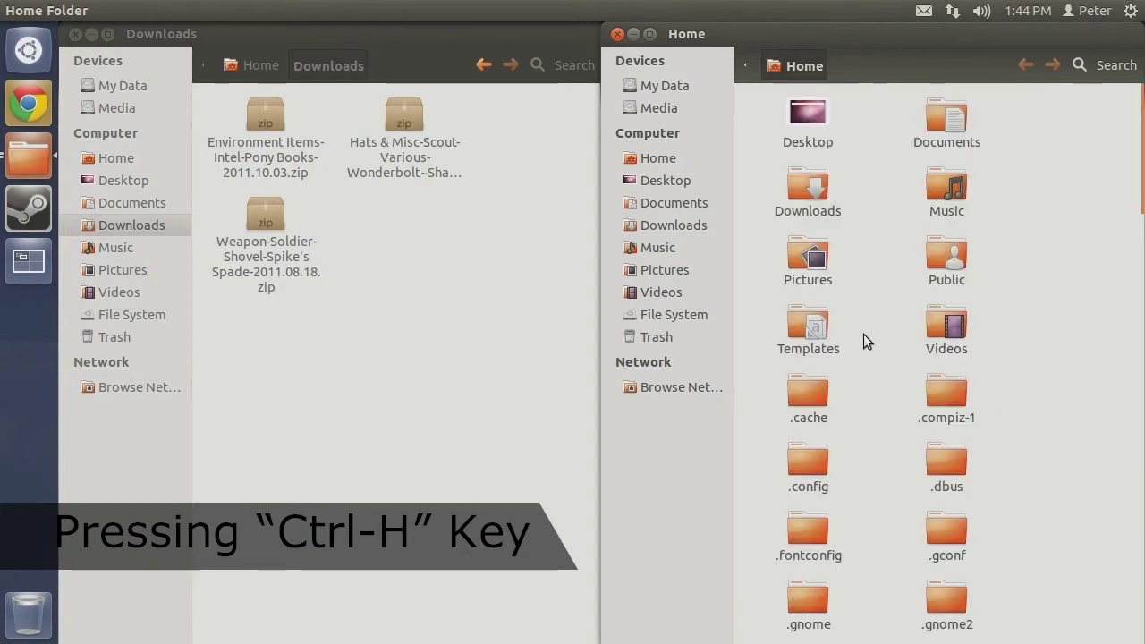
scroll(863, 334, "down", 5)
scroll(863, 334, "up", 5)
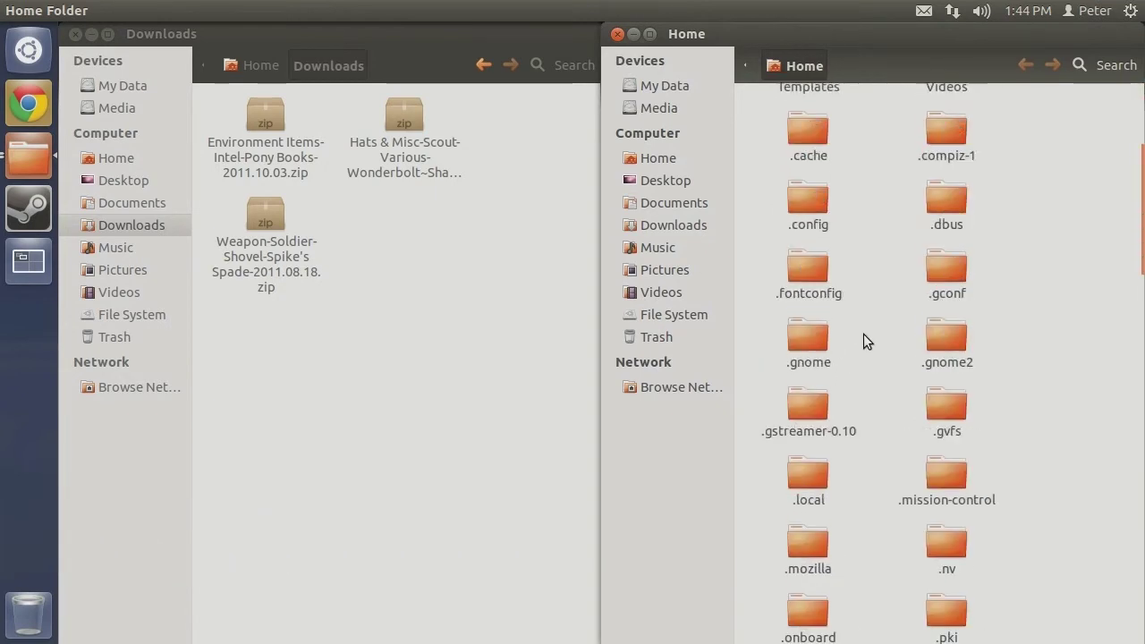
left_click(620, 33)
right_click(34, 161)
left_click(107, 266)
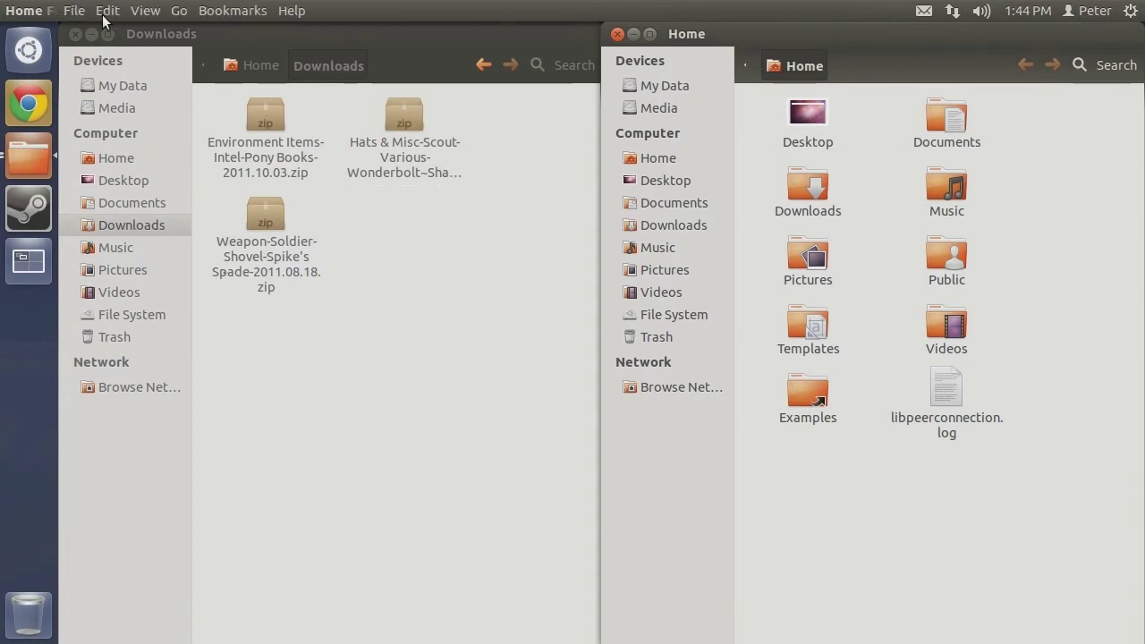
Enable 'Show hidden and backup files' in Preferences so Home lists .cache, .config and .gnome
left_click(107, 10)
left_click(144, 367)
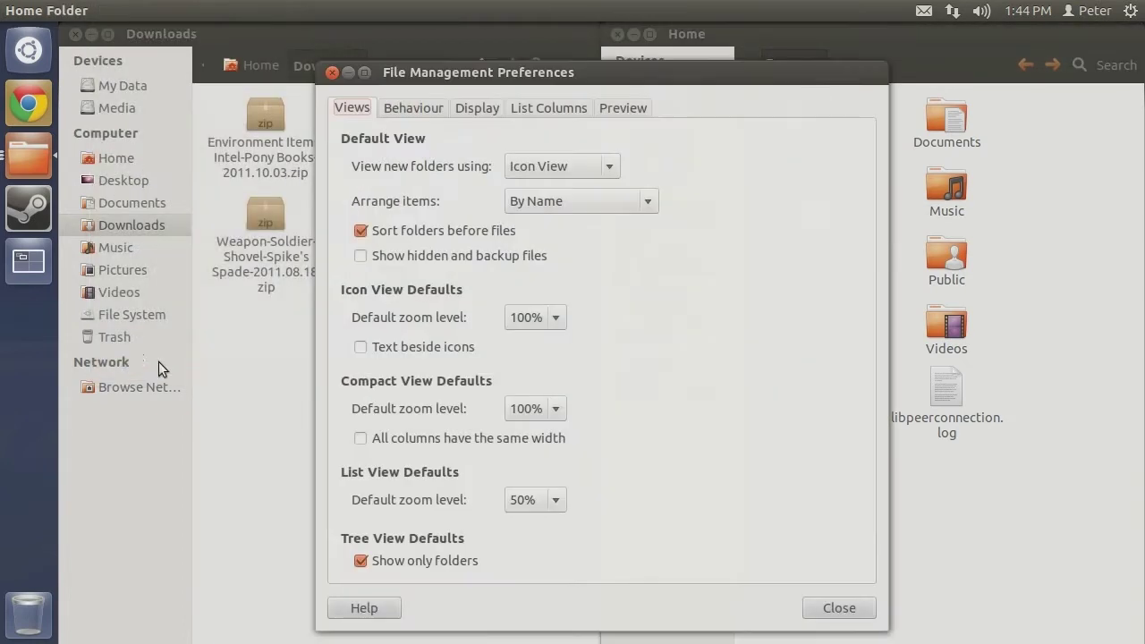
left_click(359, 260)
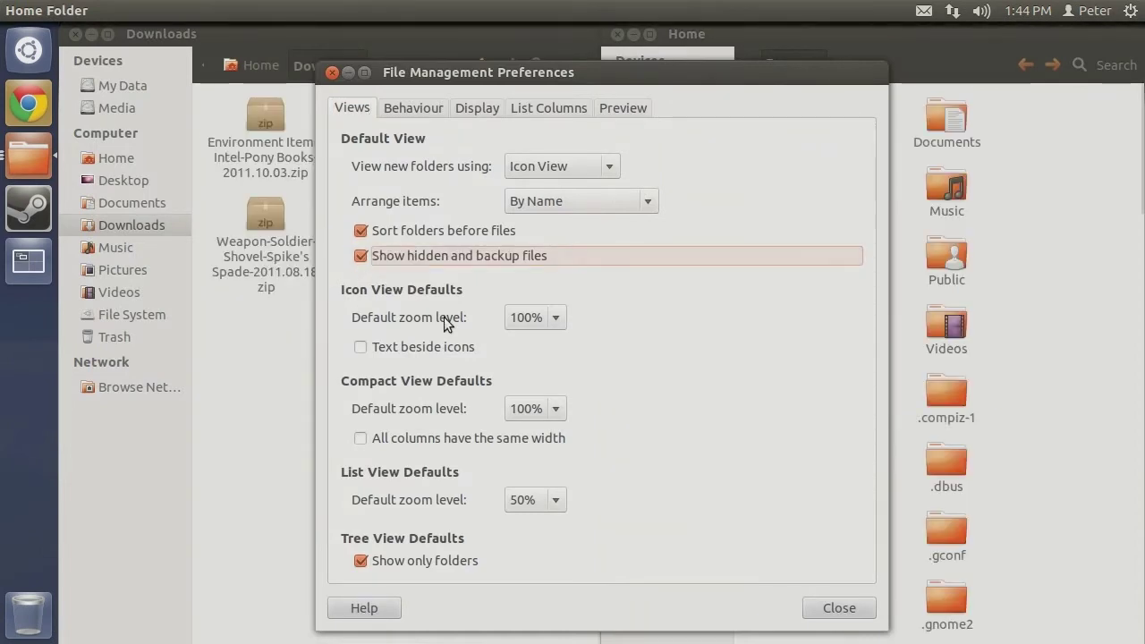
left_click(823, 609)
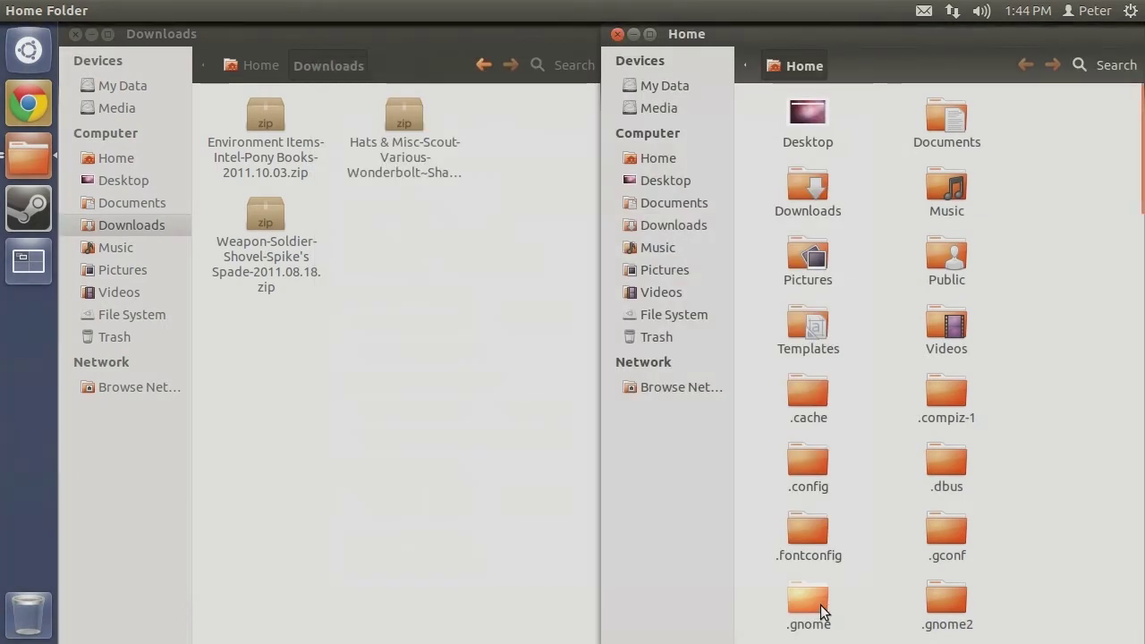
scroll(885, 429, "down", 6)
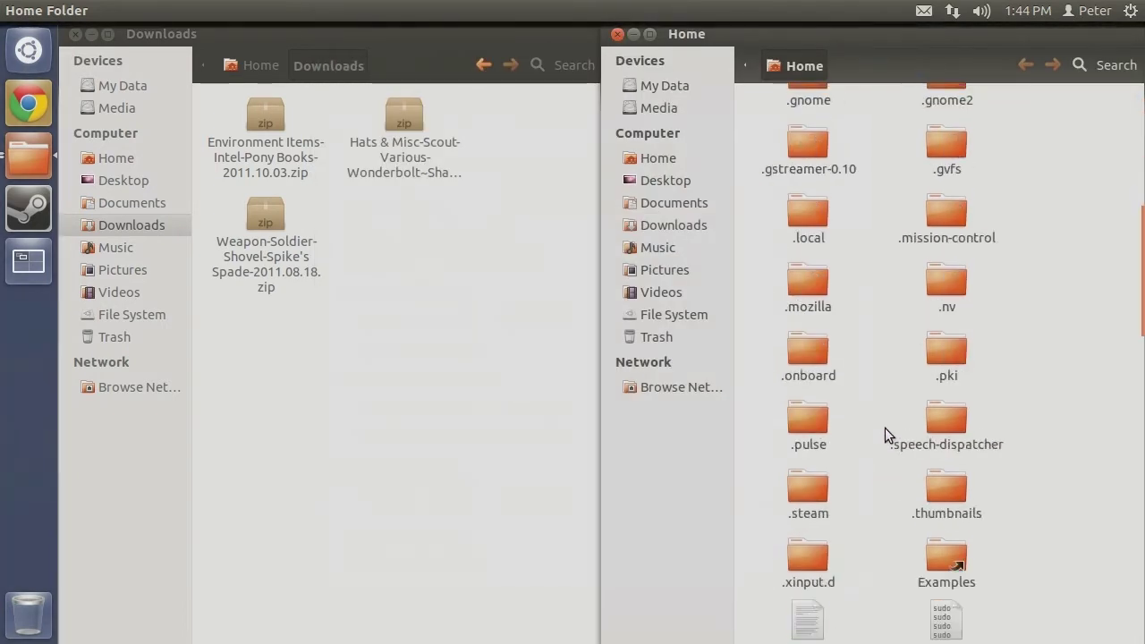
scroll(885, 427, "up", 7)
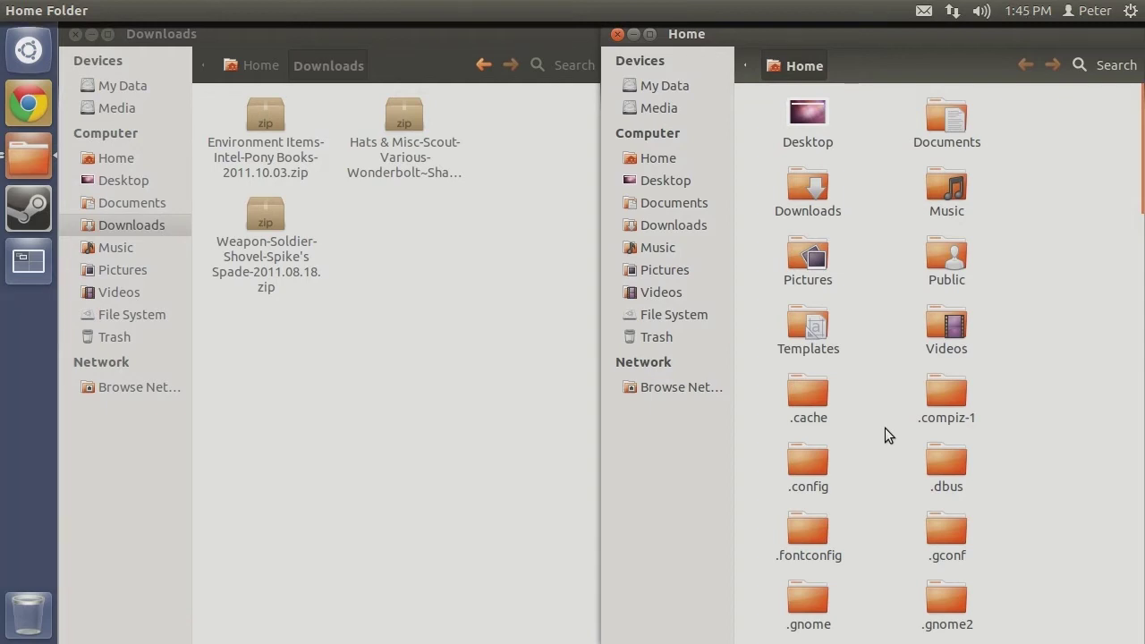
scroll(885, 428, "down", 10)
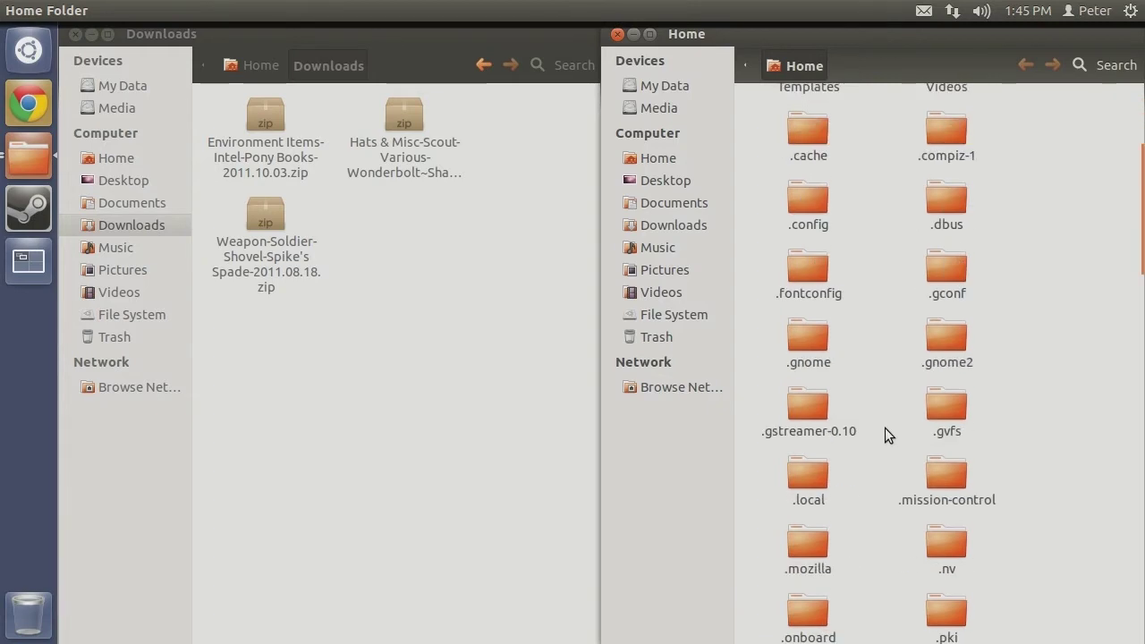
Rename the hidden .steam folder to steam by removing its leading dot
right_click(798, 498)
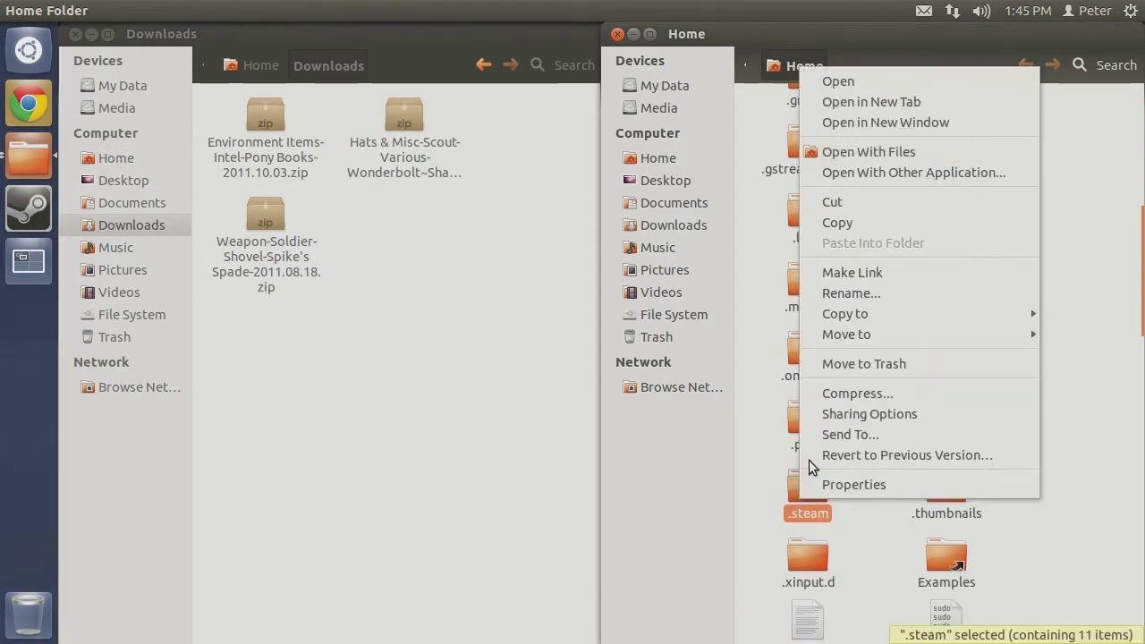
left_click(845, 294)
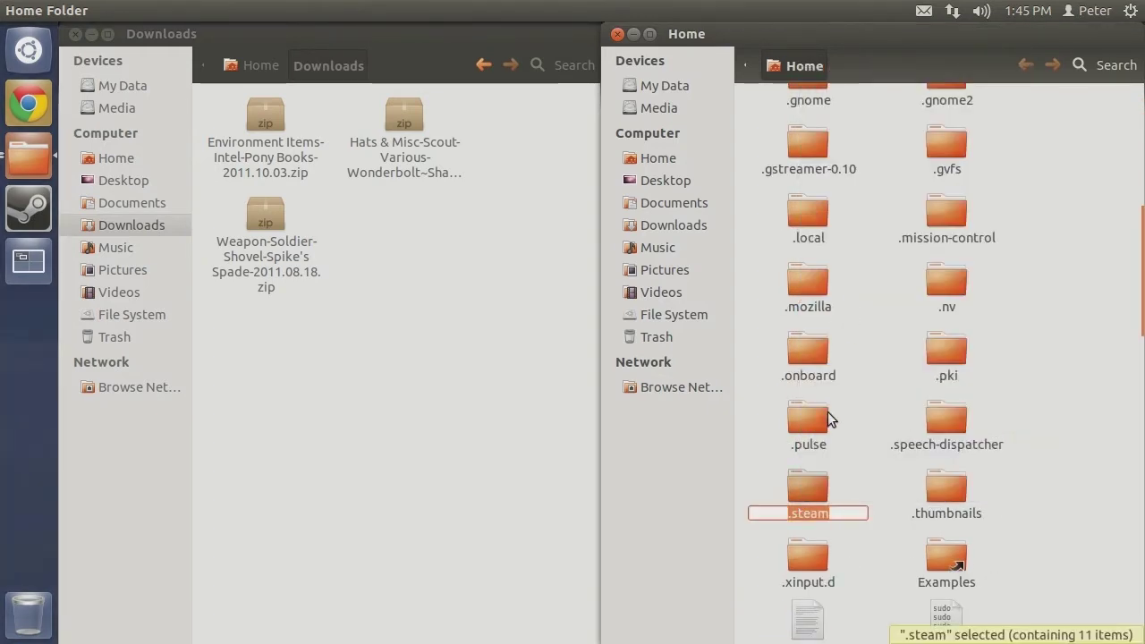
left_click(793, 515)
key("BackSpace")
key("Return")
scroll(877, 481, "up", 3)
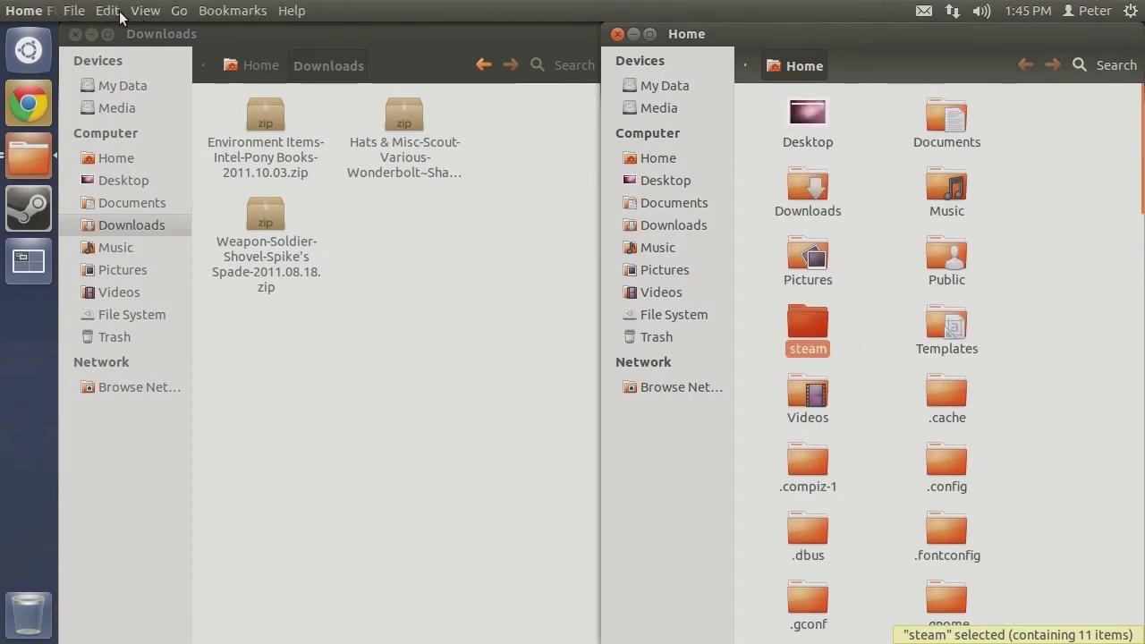
Turn off 'Show hidden and backup files' in the Preferences
left_click(107, 11)
left_click(159, 459)
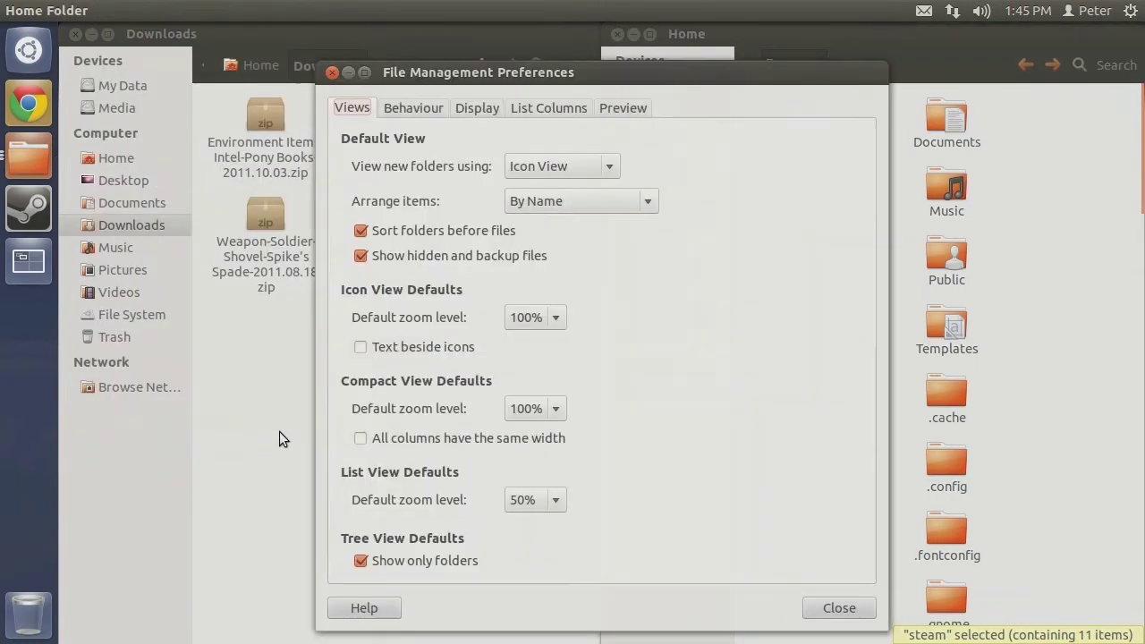
left_click(441, 260)
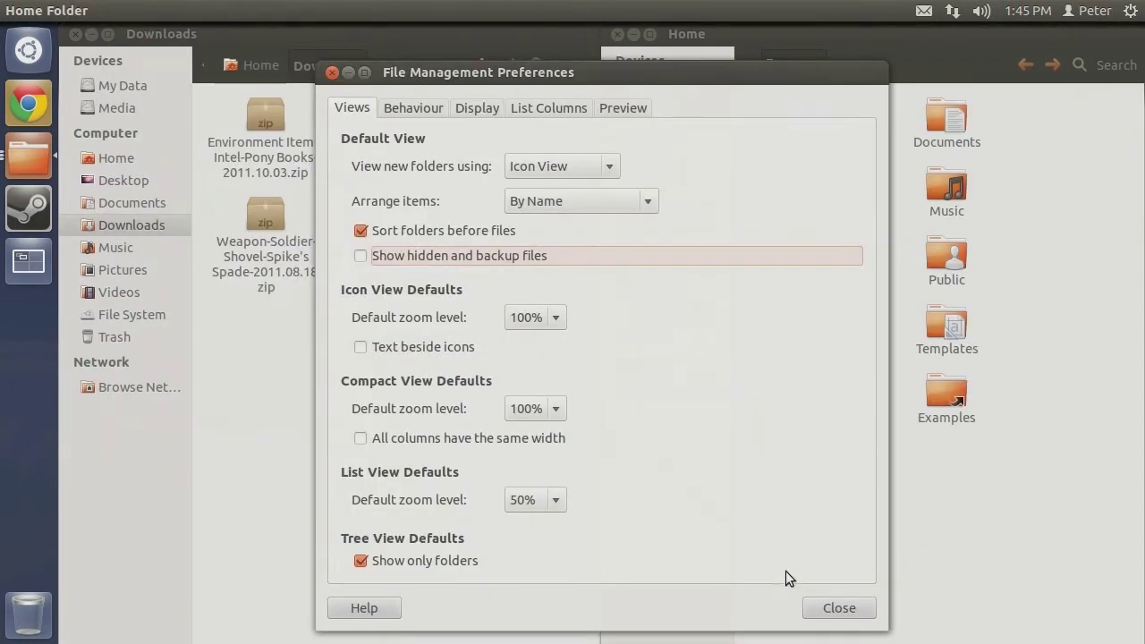
left_click(840, 608)
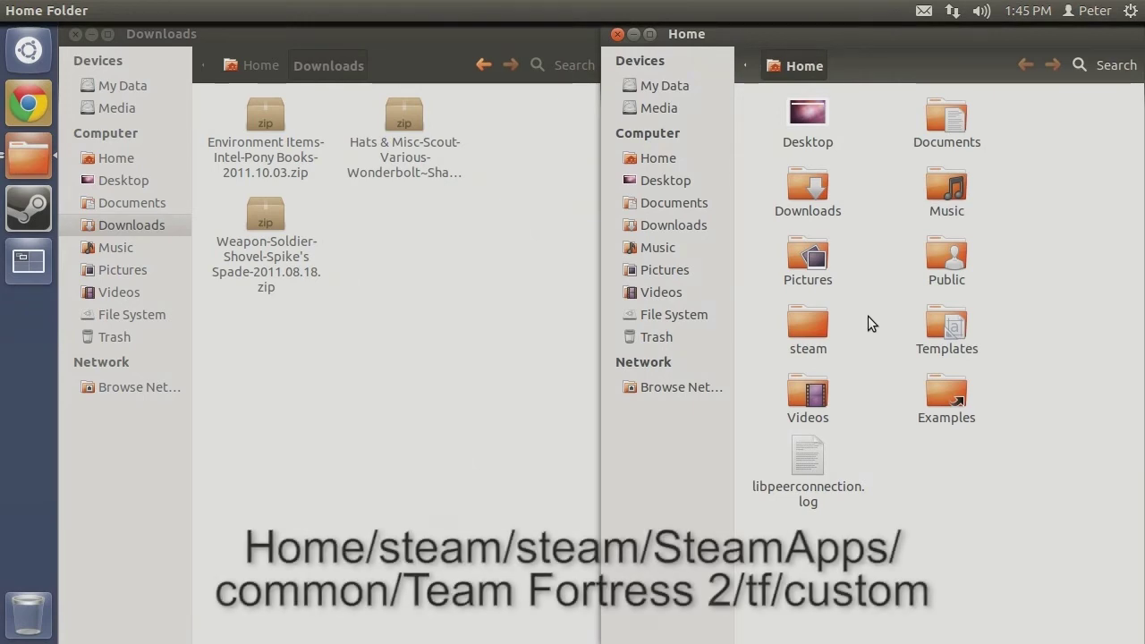
Navigate steam > steam > SteamApps > common > Team Fortress 2 > tf > custom in the second window
double_click(811, 322)
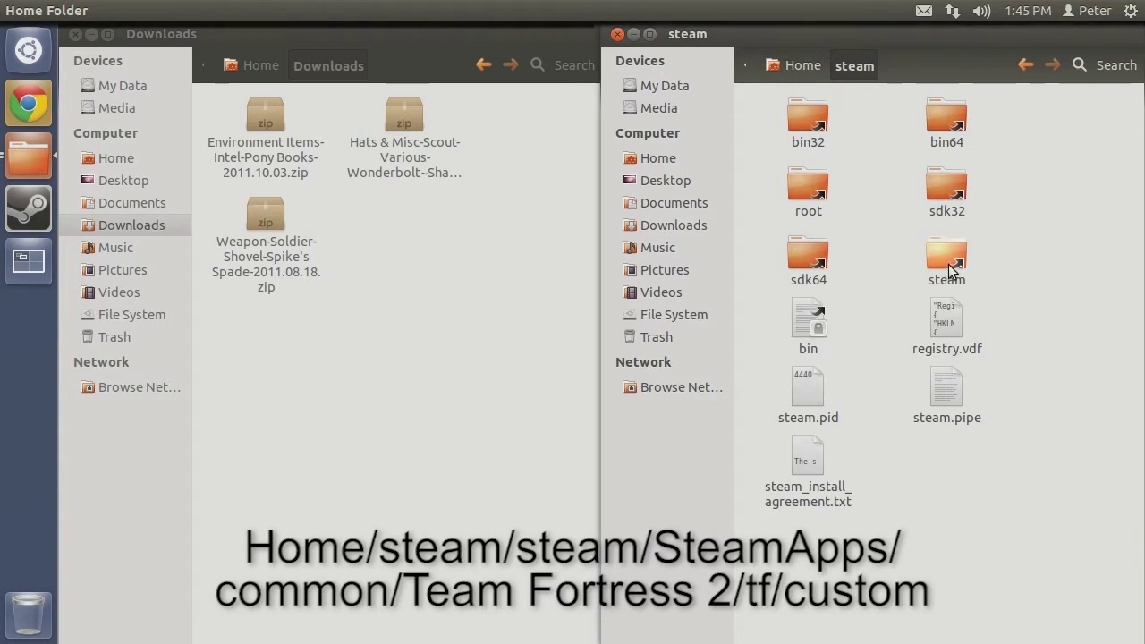
double_click(948, 264)
scroll(940, 268, "down", 5)
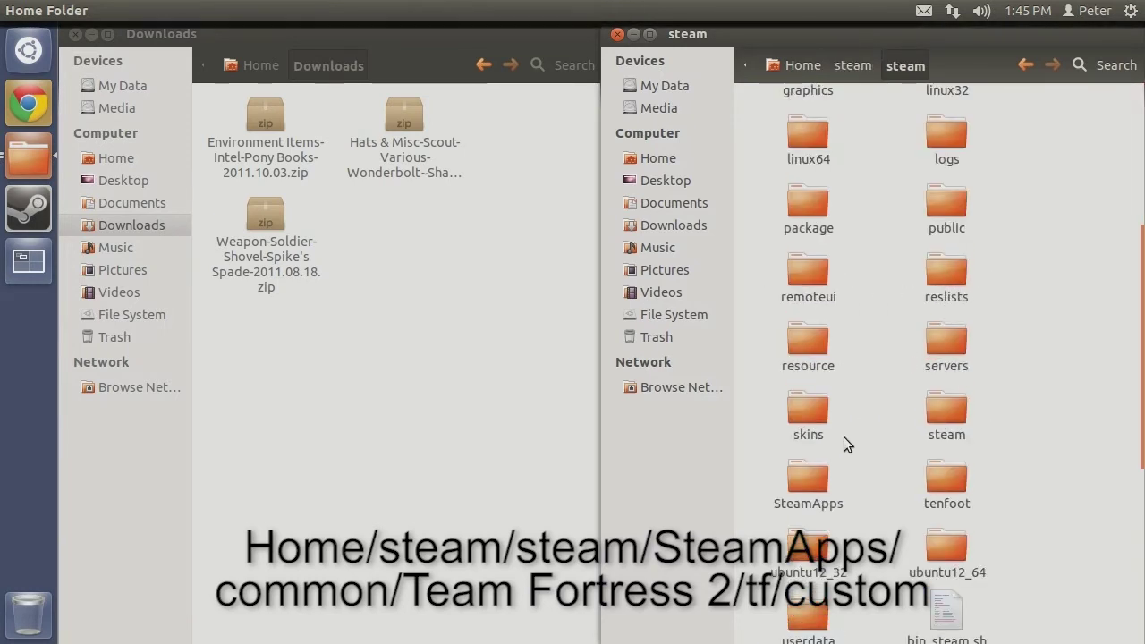
double_click(813, 486)
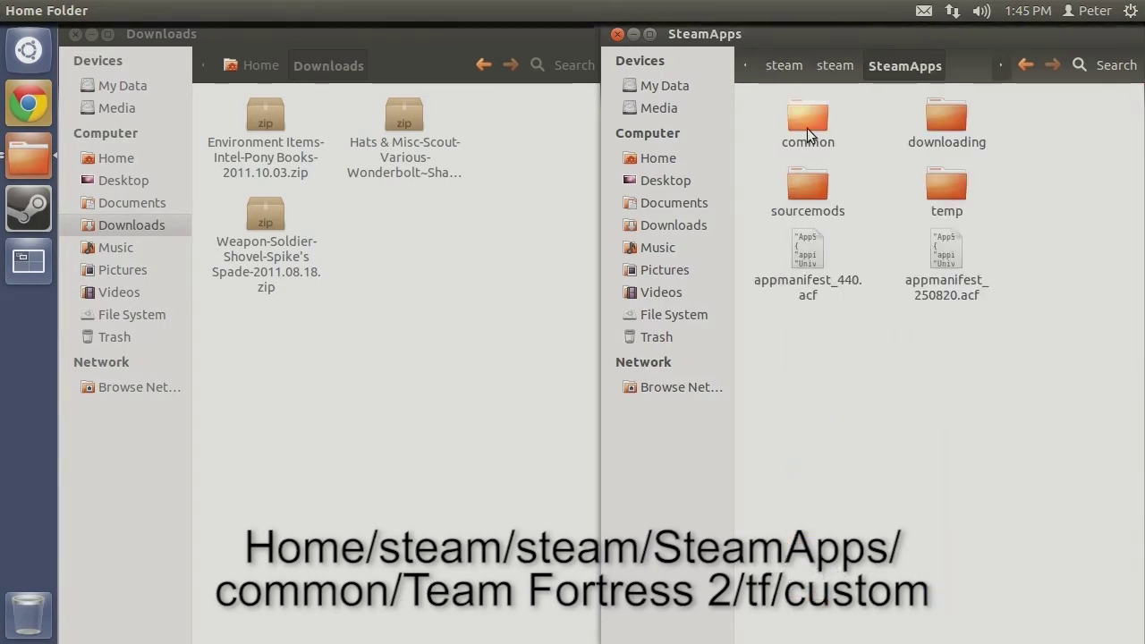
double_click(808, 128)
double_click(810, 405)
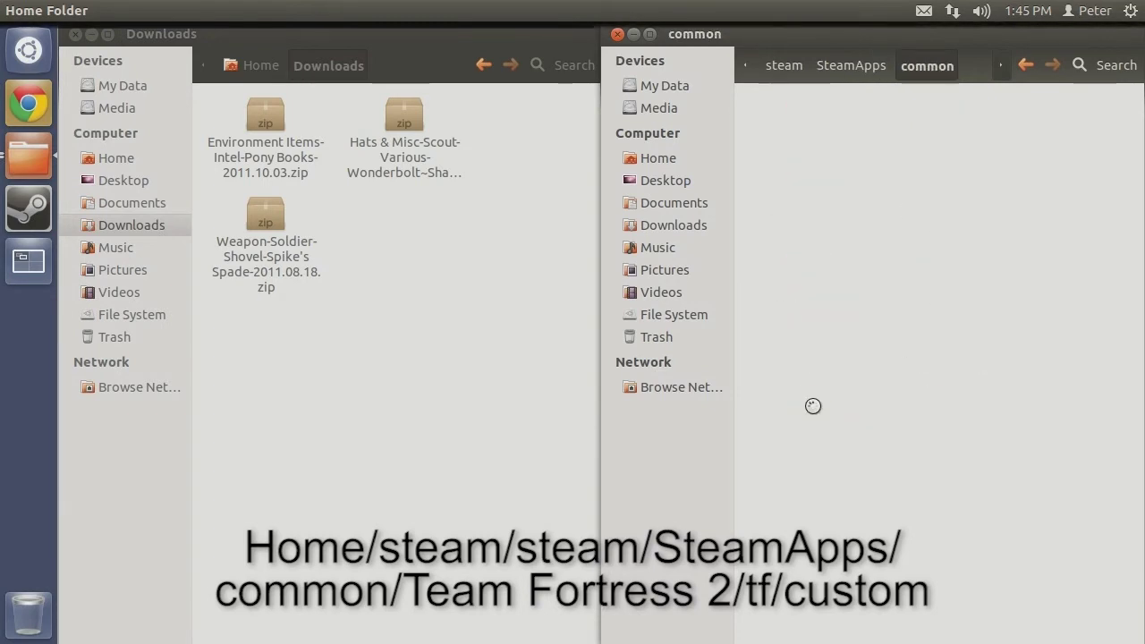
double_click(807, 261)
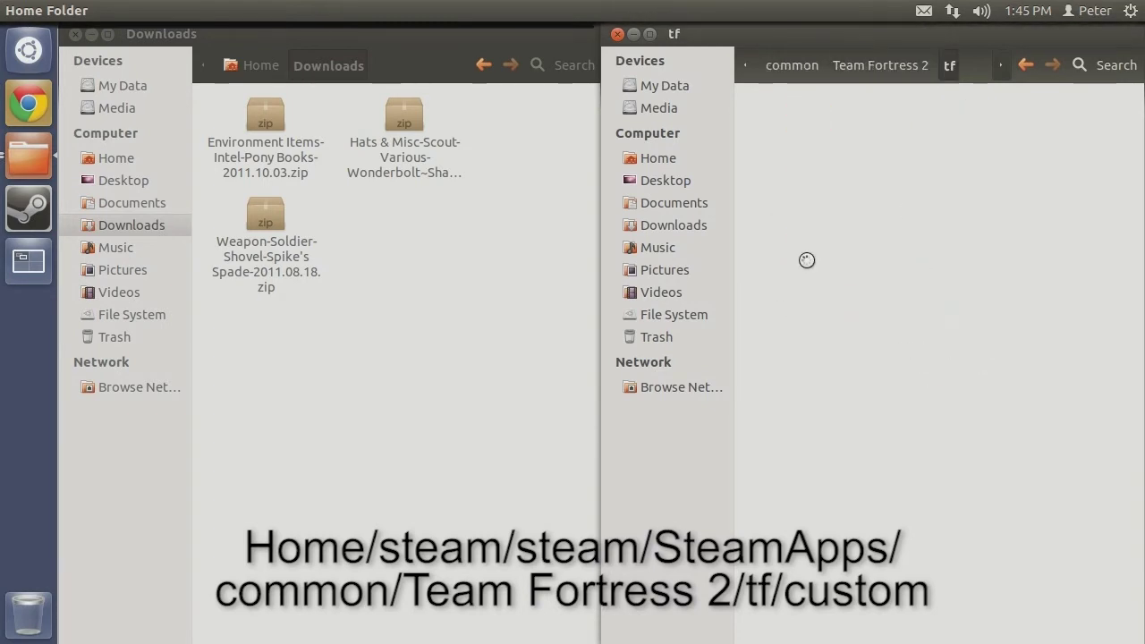
double_click(808, 200)
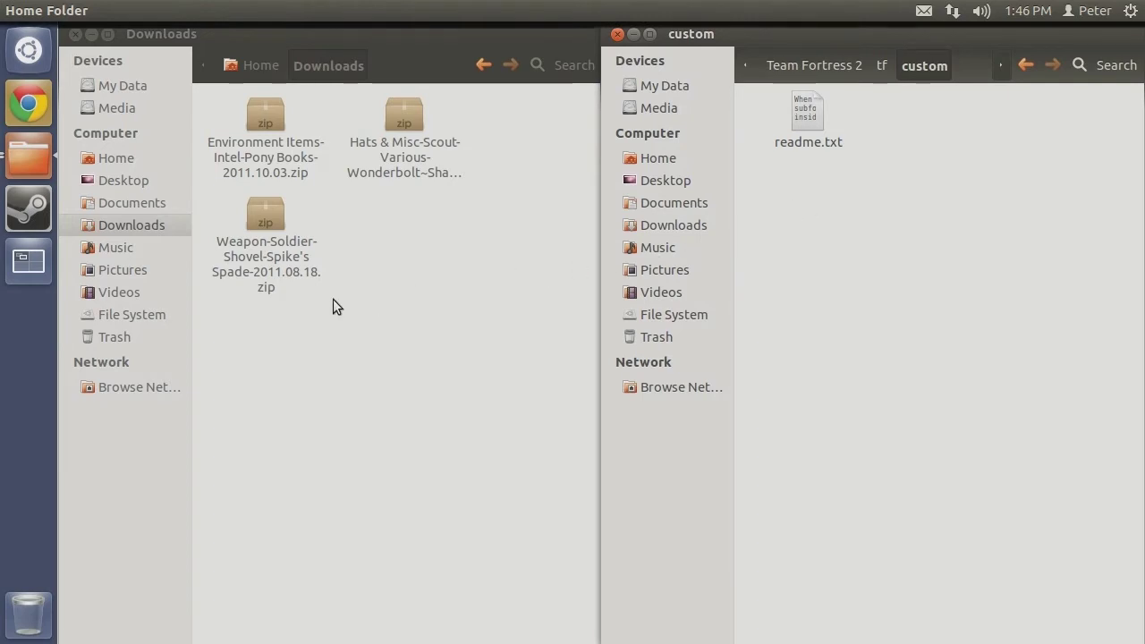
Extract weapon-soldier-shovel-spike's spade-2011.08.18_dir.vpk from the Weapon-Soldier zip into custom
double_click(276, 278)
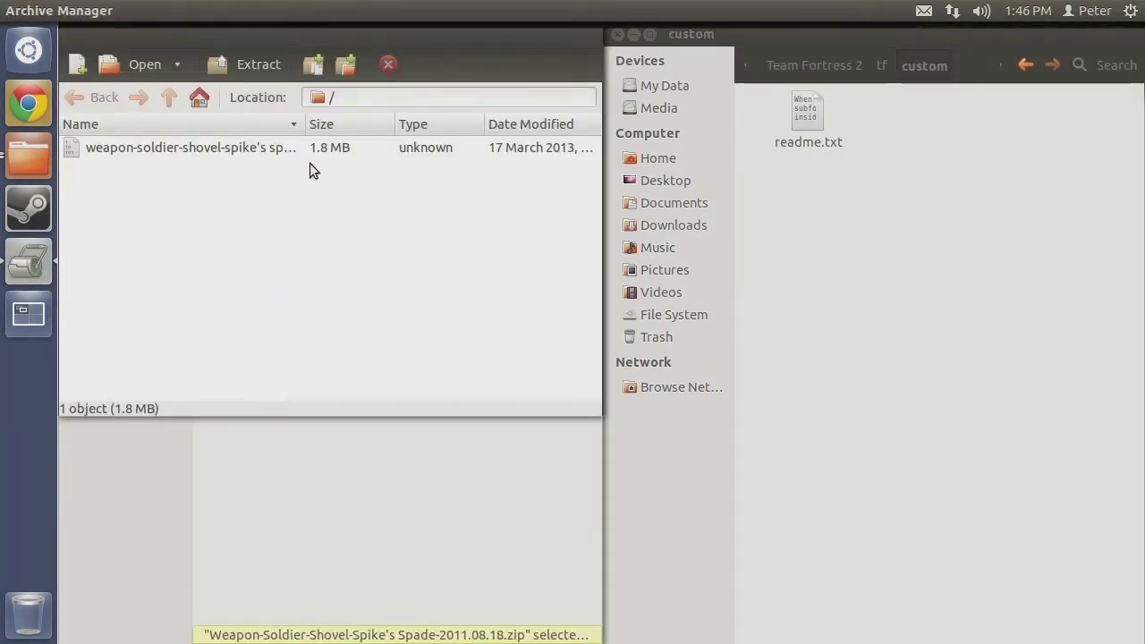
left_click_drag(306, 123, 463, 123)
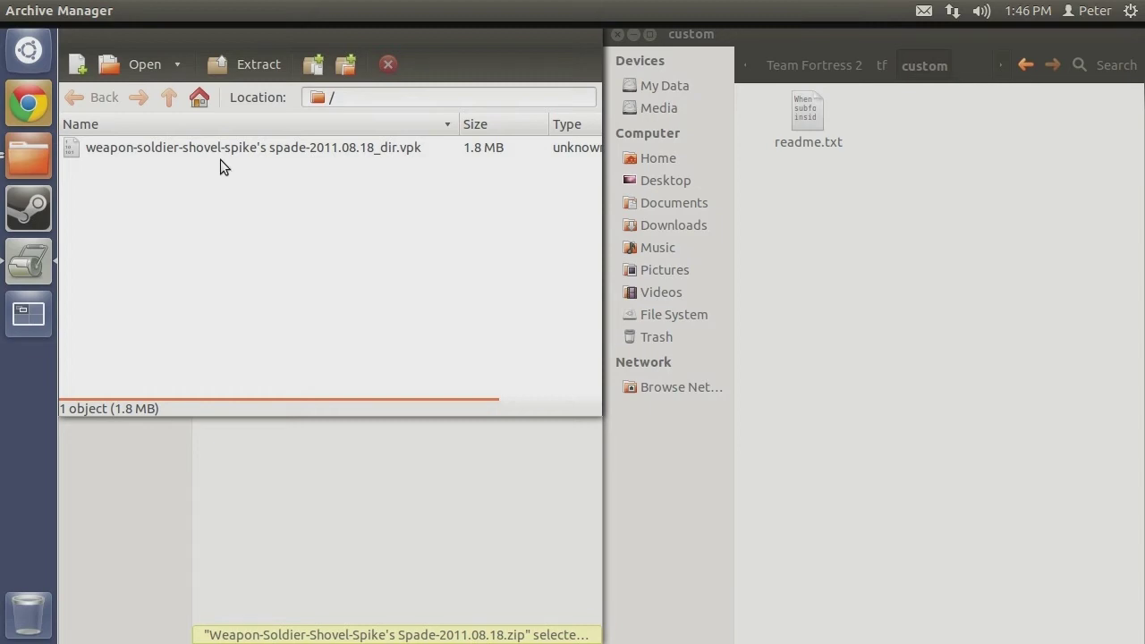
left_click_drag(222, 150, 854, 215)
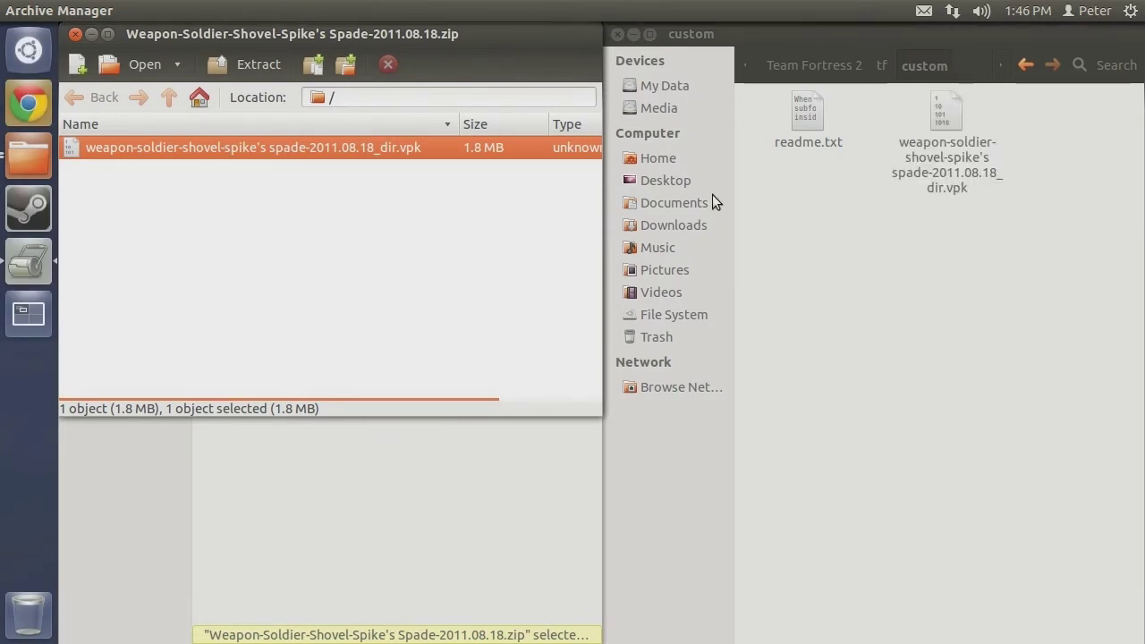
left_click(75, 35)
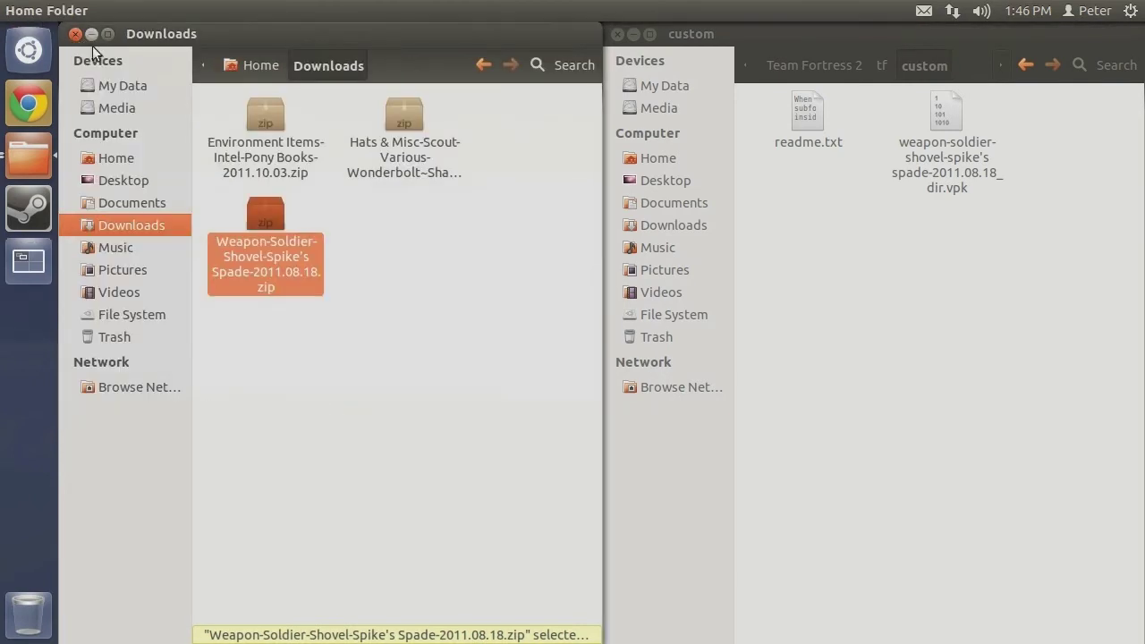
Open the Hats & Misc zip and copy the Earbuds VPK into custom
left_click(353, 226)
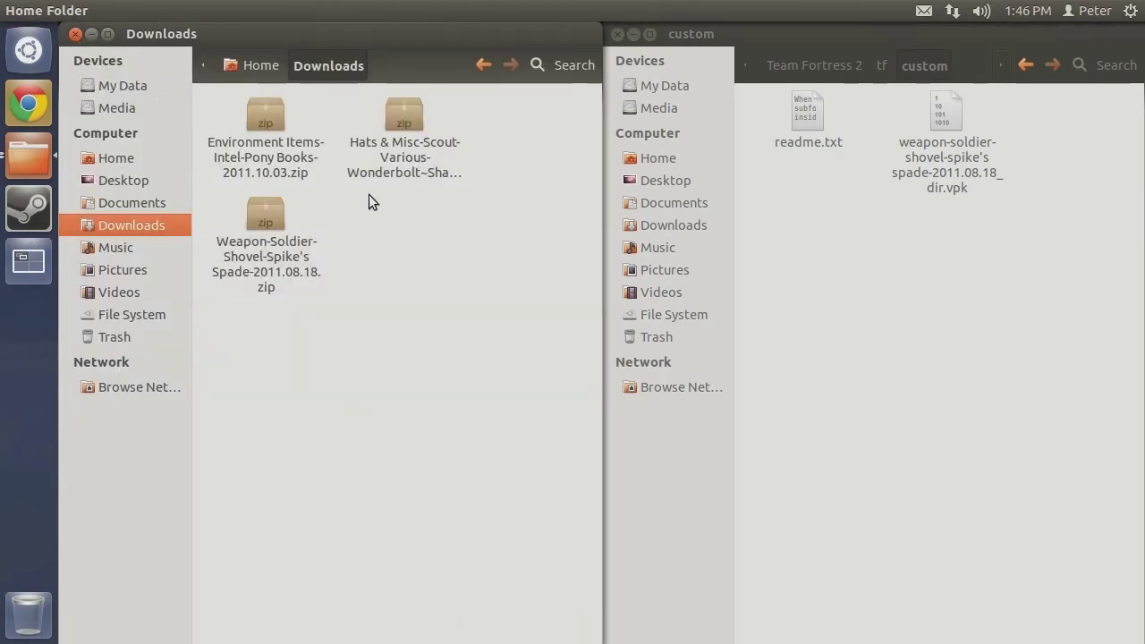
double_click(398, 159)
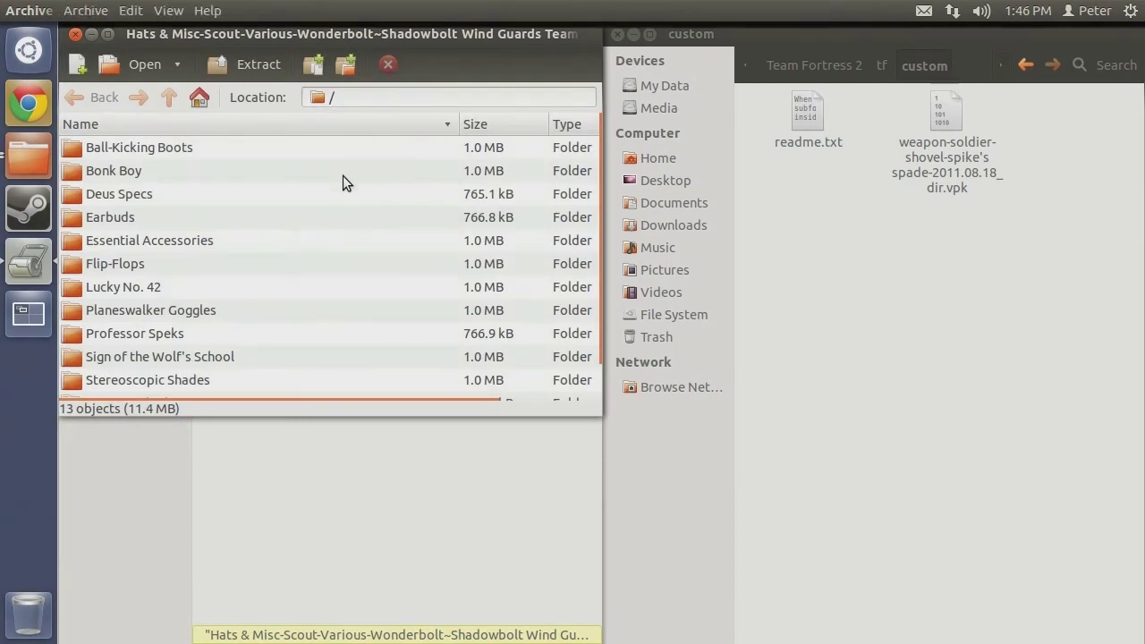
scroll(298, 230, "down", 1)
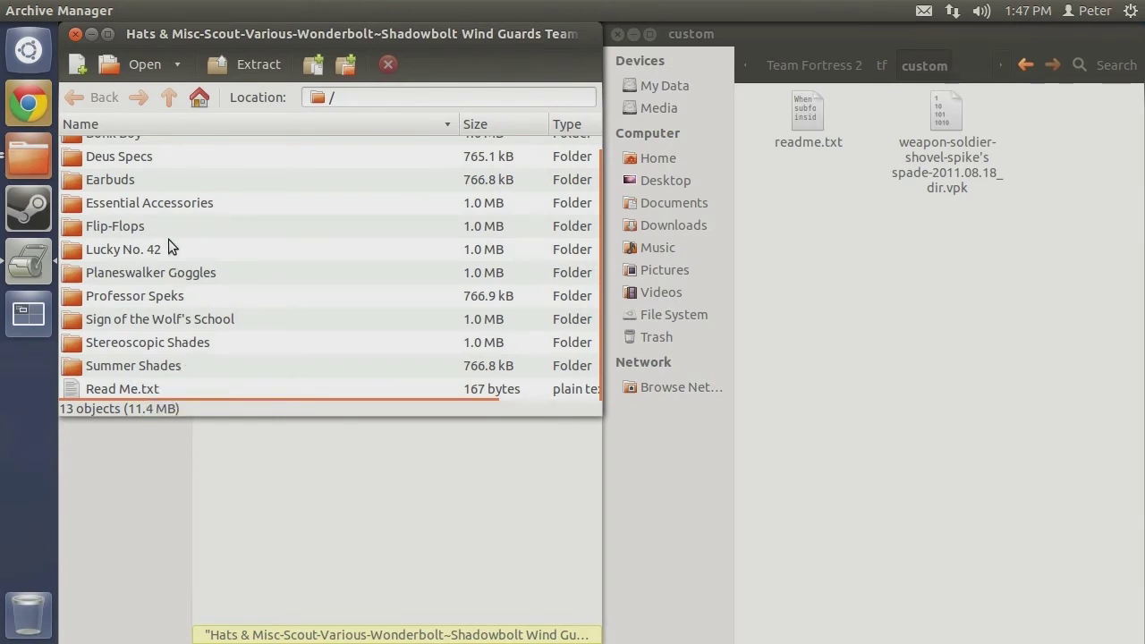
double_click(165, 182)
left_click_drag(166, 152, 874, 269)
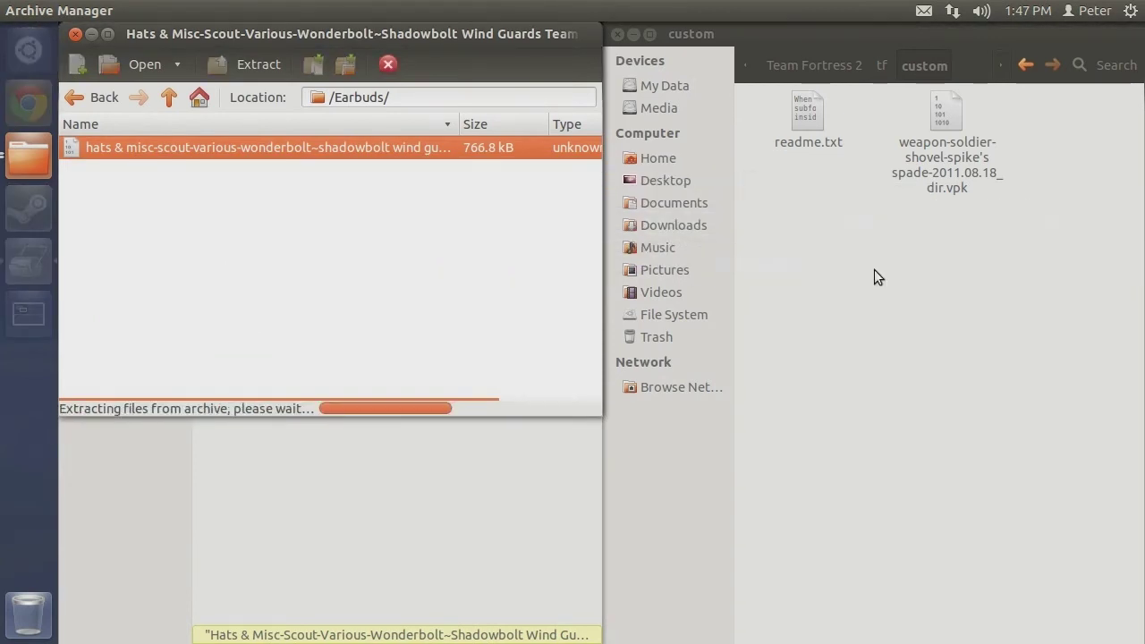
Copy the Planeswalker Goggles and Summer Shades VPKs into custom and close the archive
left_click(92, 100)
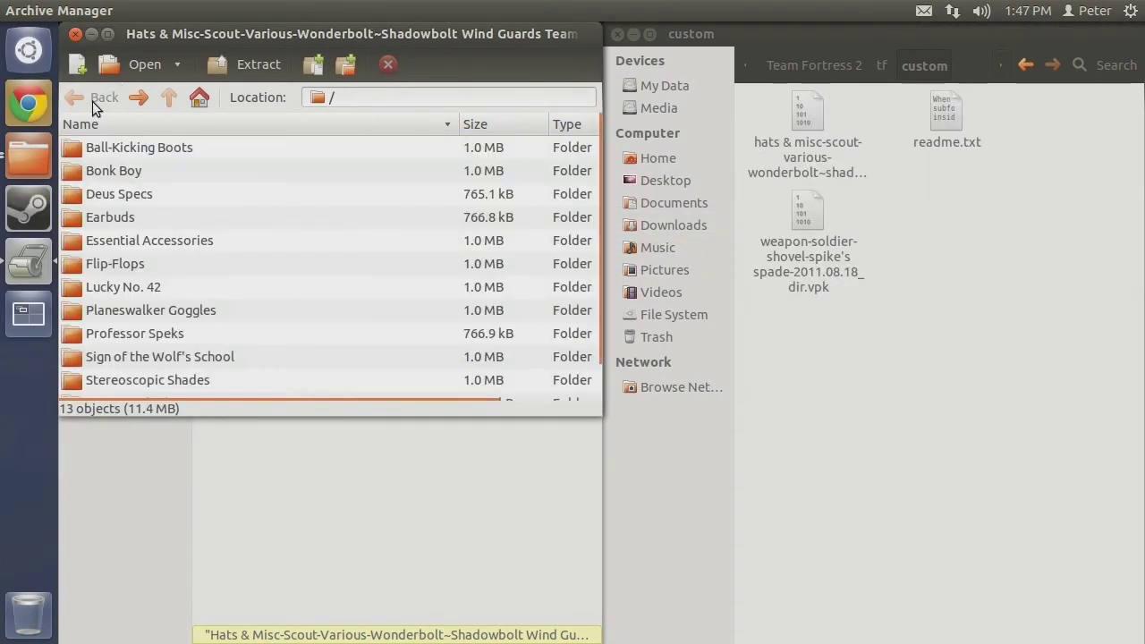
double_click(138, 311)
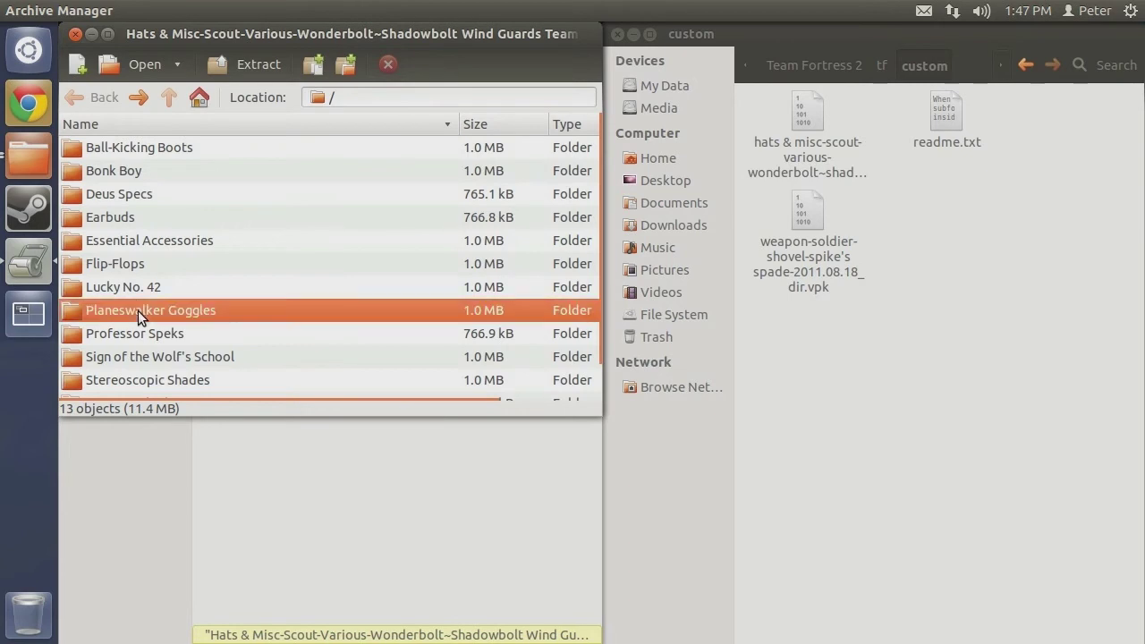
left_click_drag(168, 148, 521, 266)
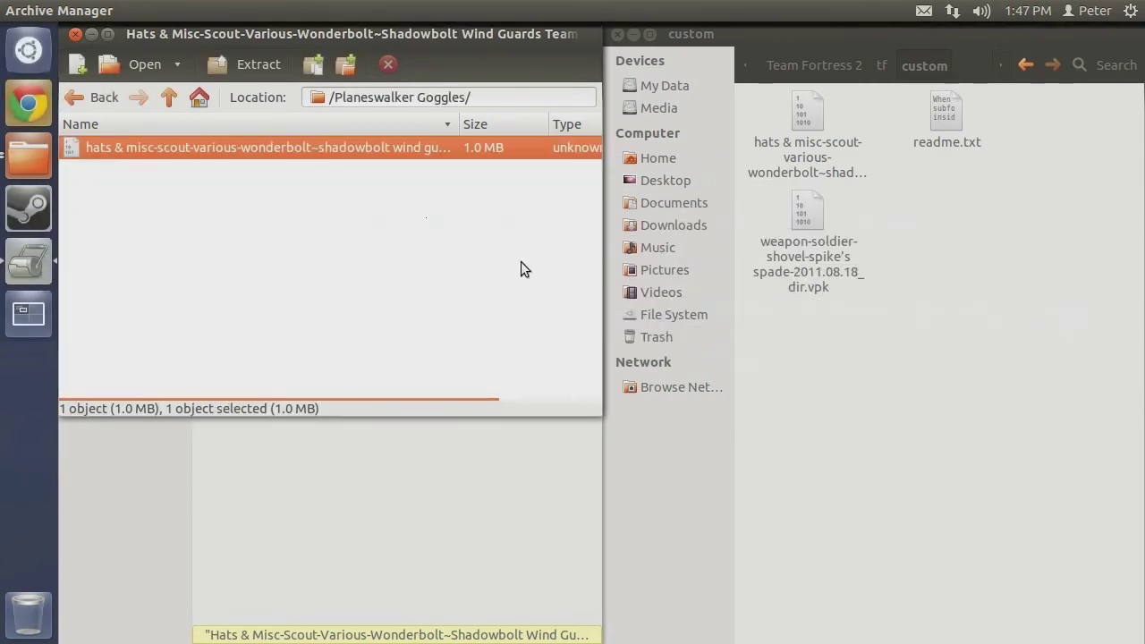
left_click(103, 106)
scroll(178, 329, "down", 2)
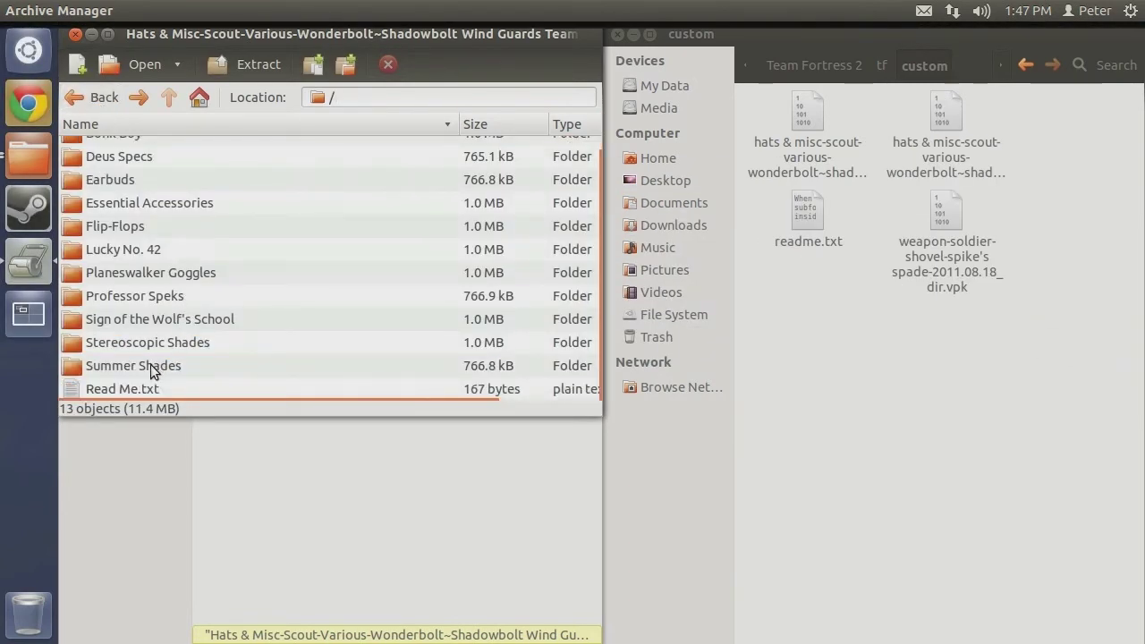
double_click(150, 364)
left_click_drag(164, 151, 794, 350)
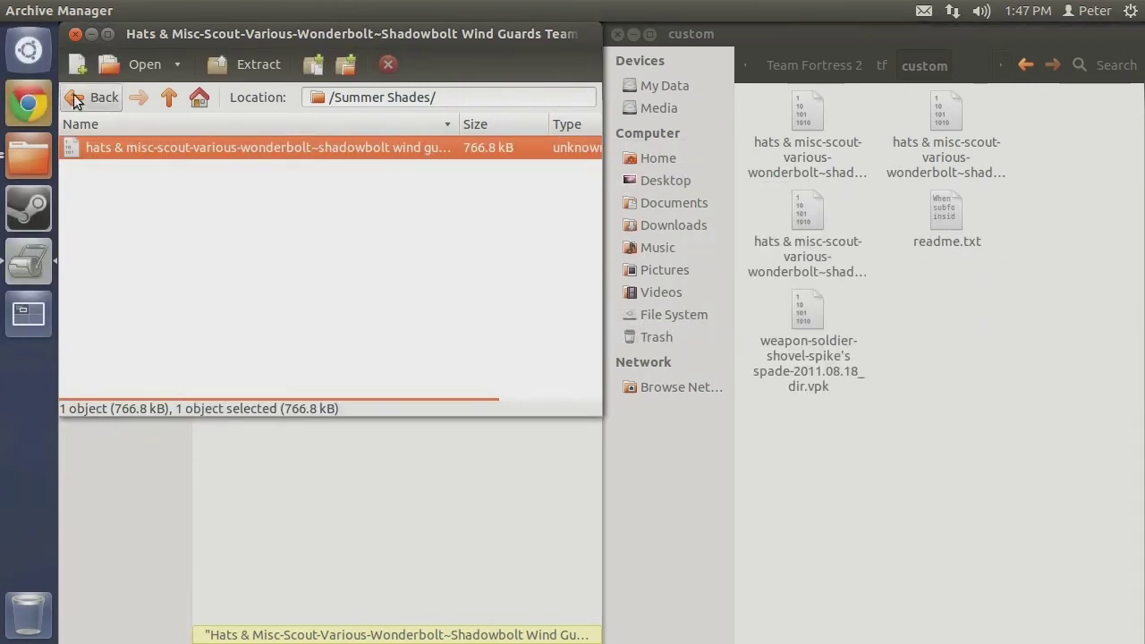
left_click(75, 34)
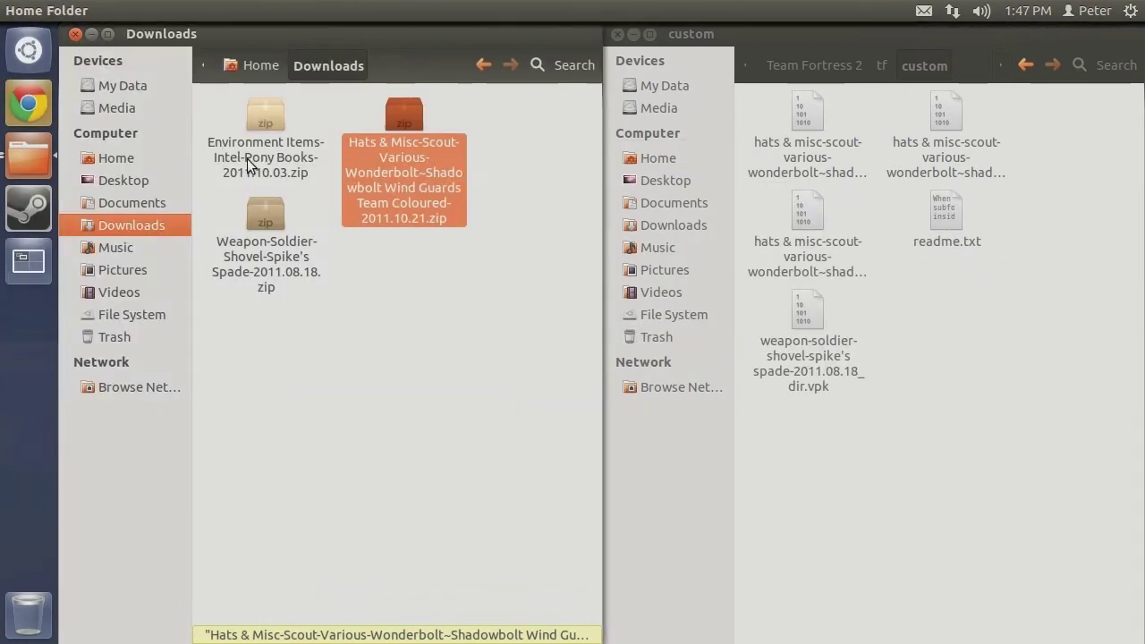
Open the Intel-Pony Books zip and copy the 1 Book Materials/2 Team Coloured VPK into custom
left_click(267, 170)
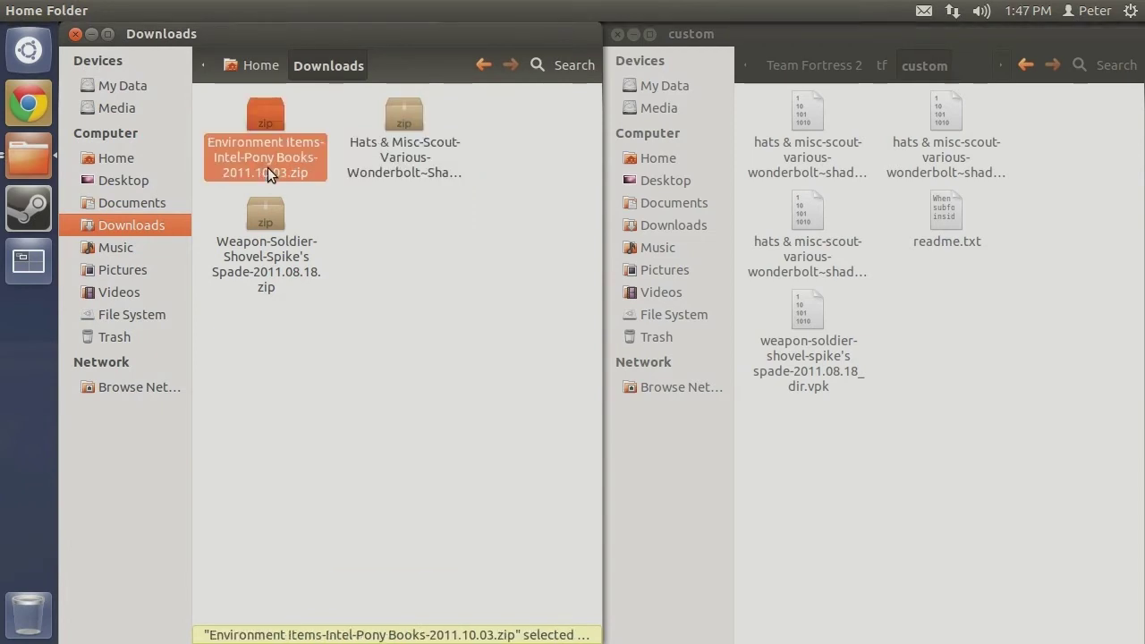
double_click(267, 165)
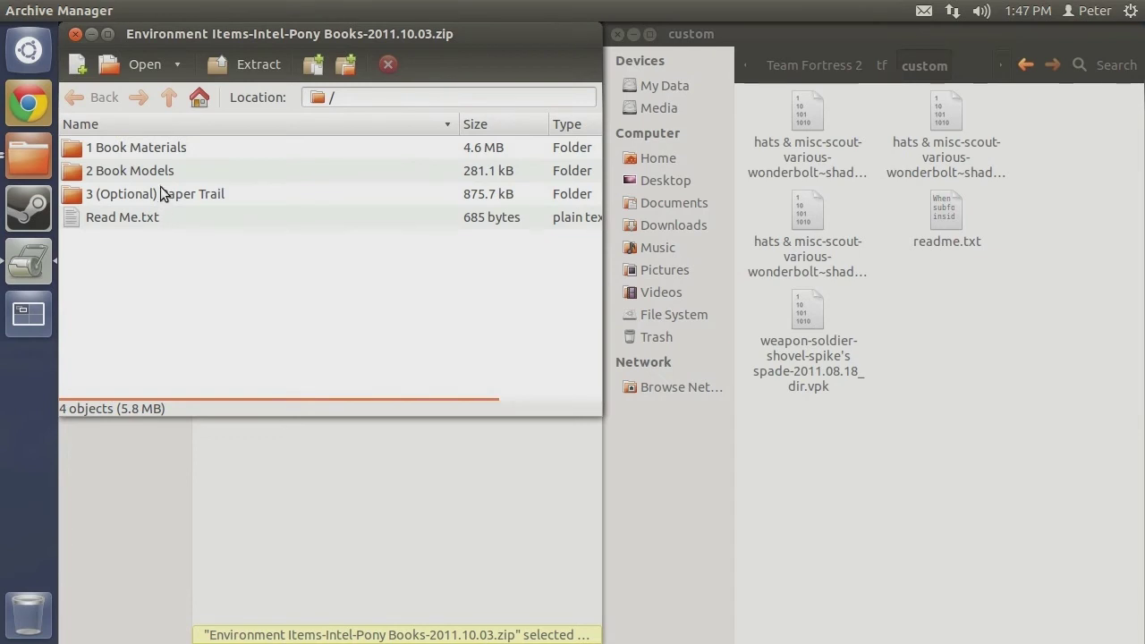
double_click(164, 149)
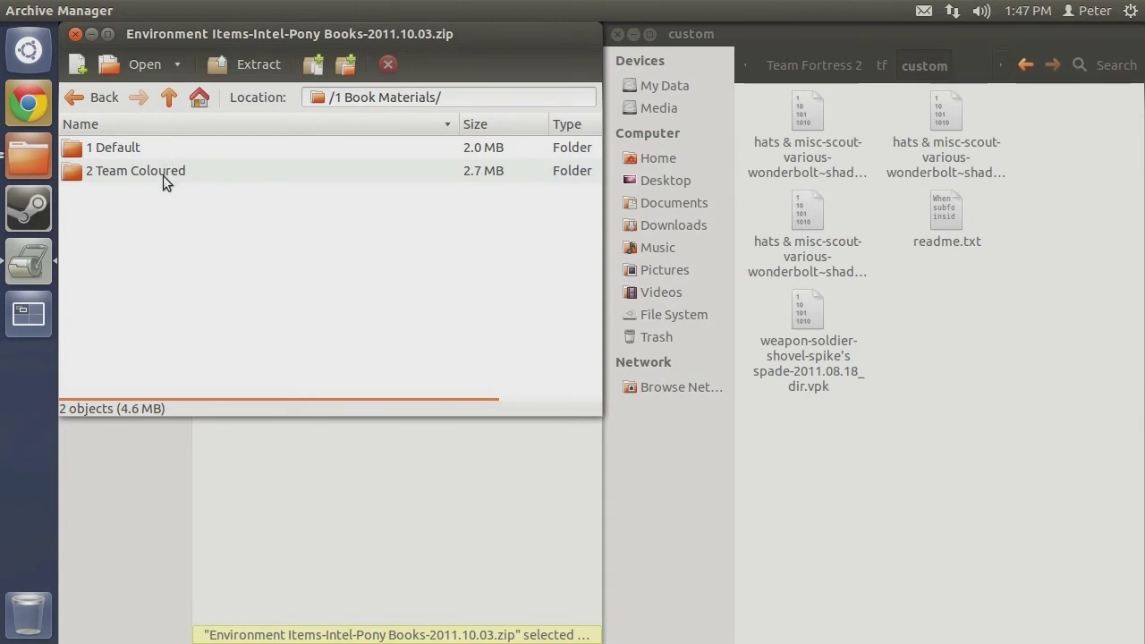
double_click(163, 176)
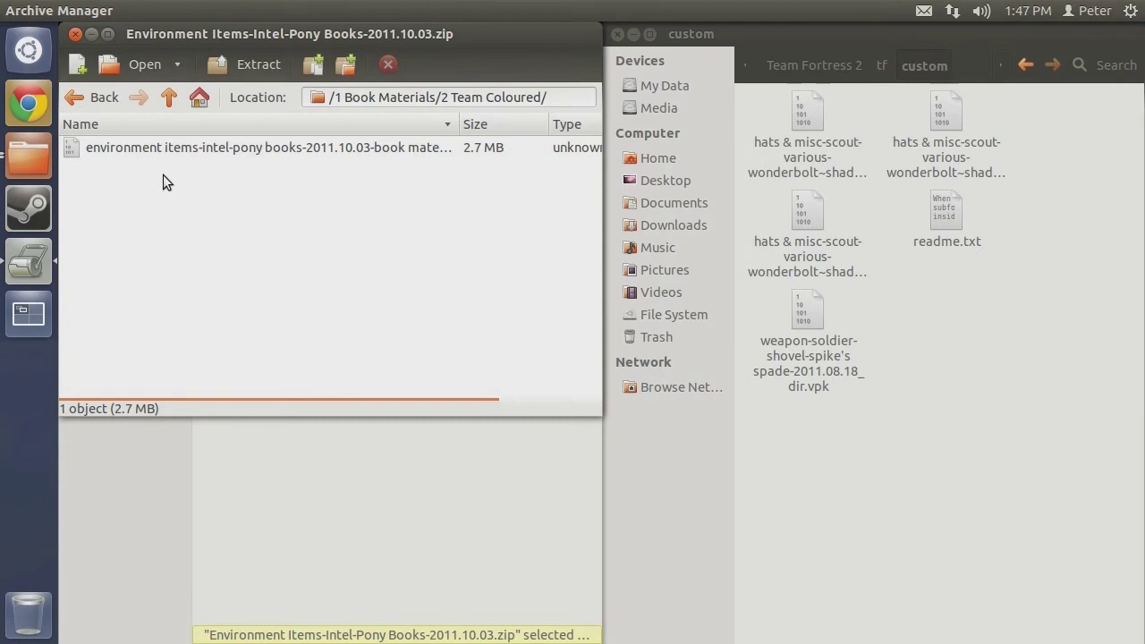
left_click_drag(171, 150, 937, 313)
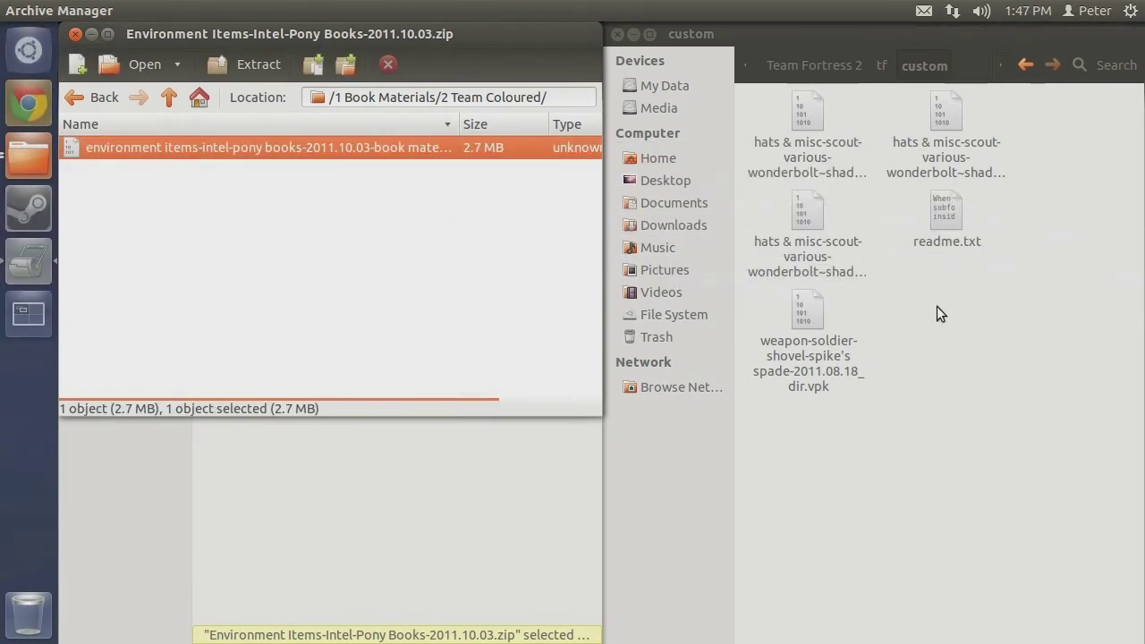
Copy the 2 Book Models/1 Rotating book models VPK into custom
left_click(85, 100)
left_click(85, 100)
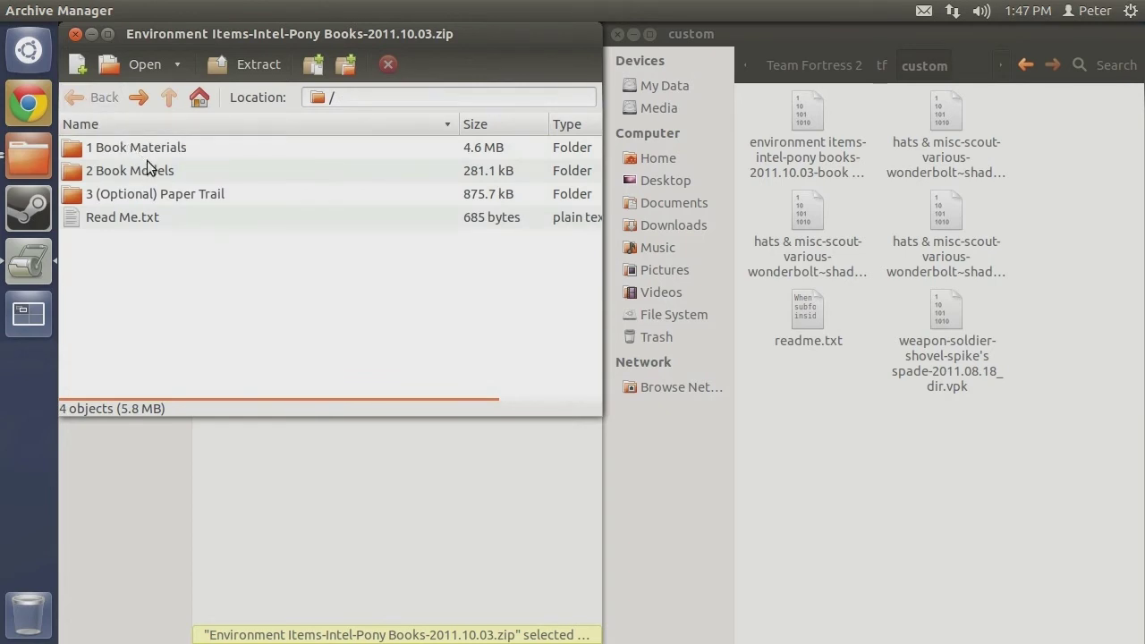
double_click(168, 171)
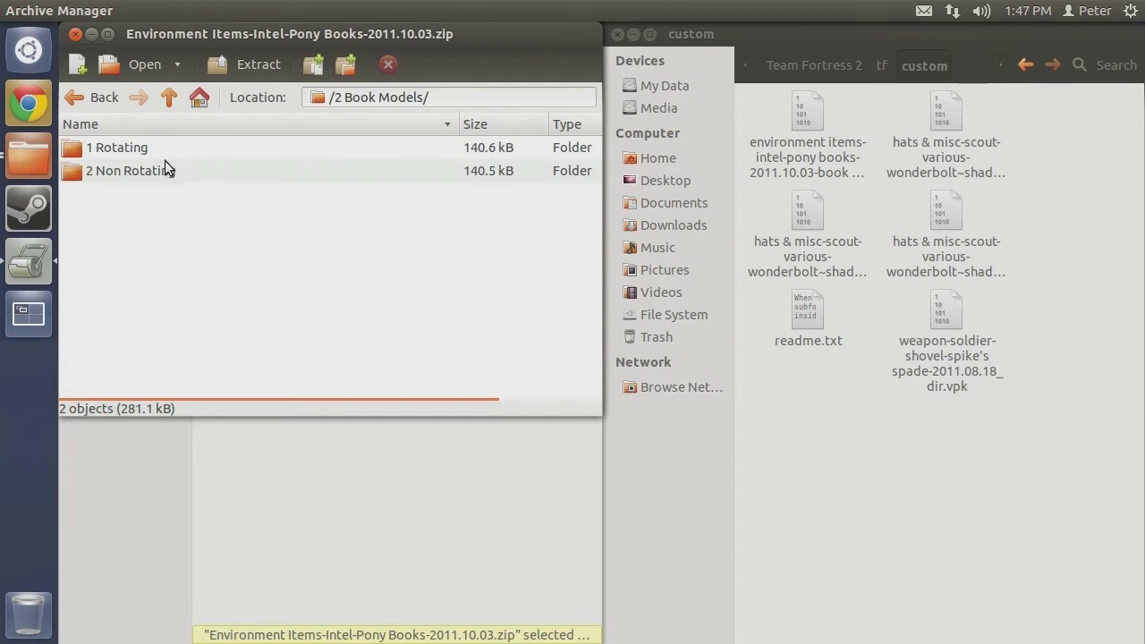
double_click(165, 153)
left_click(156, 148)
left_click_drag(157, 148, 871, 414)
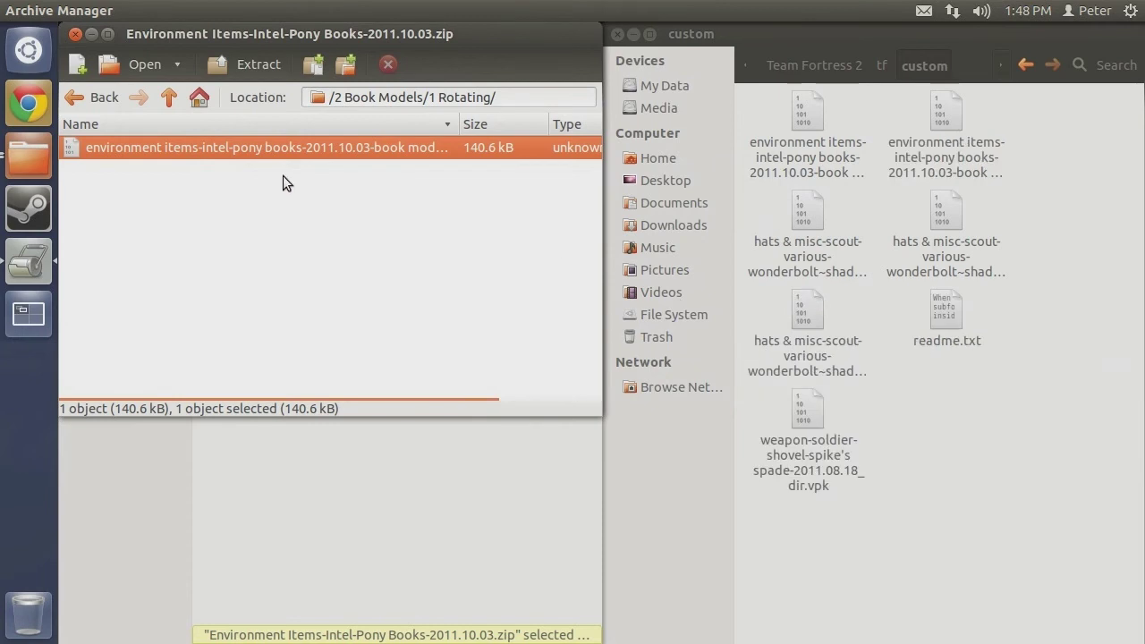
Copy the 3 (Optional) Paper Trail VPK into custom and close the archive
left_click(99, 105)
left_click(99, 105)
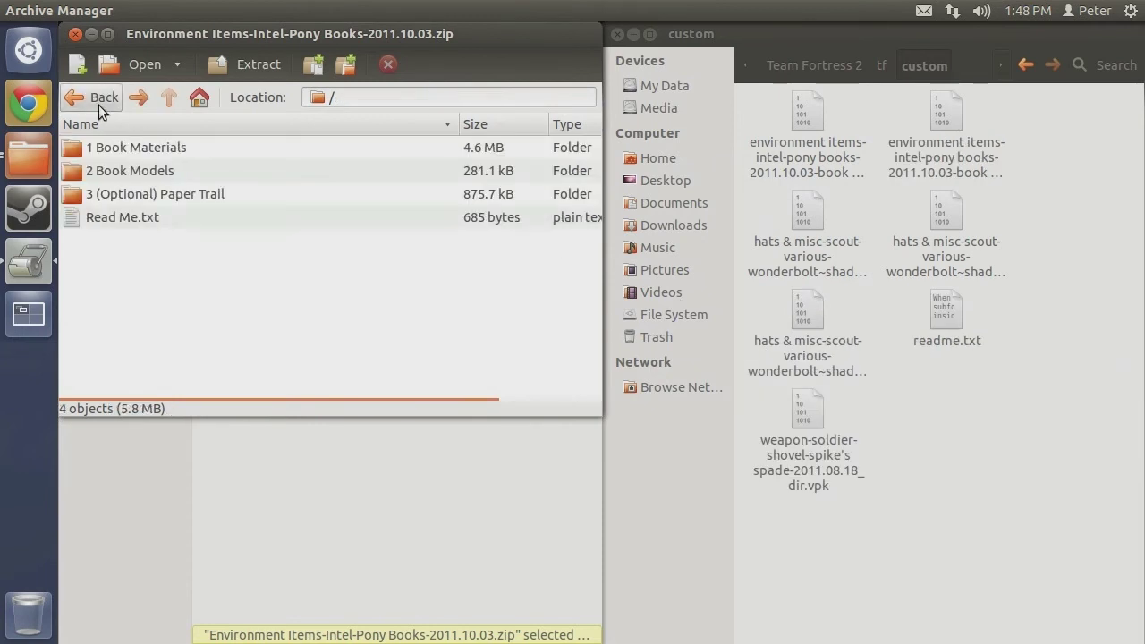
double_click(189, 199)
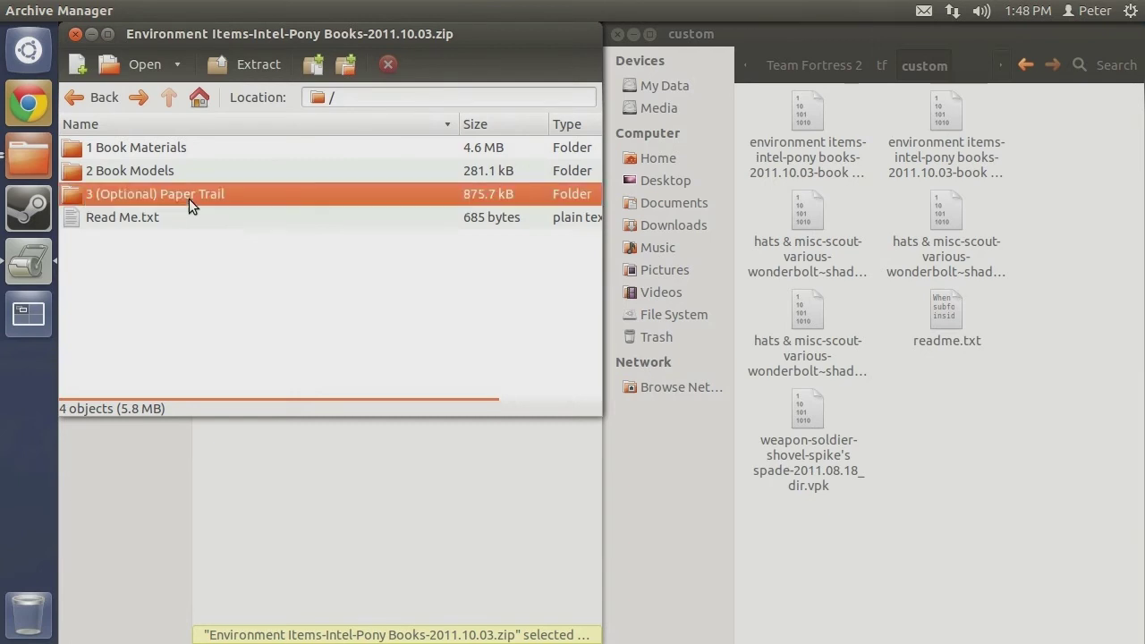
left_click(170, 155)
left_click_drag(169, 152, 897, 406)
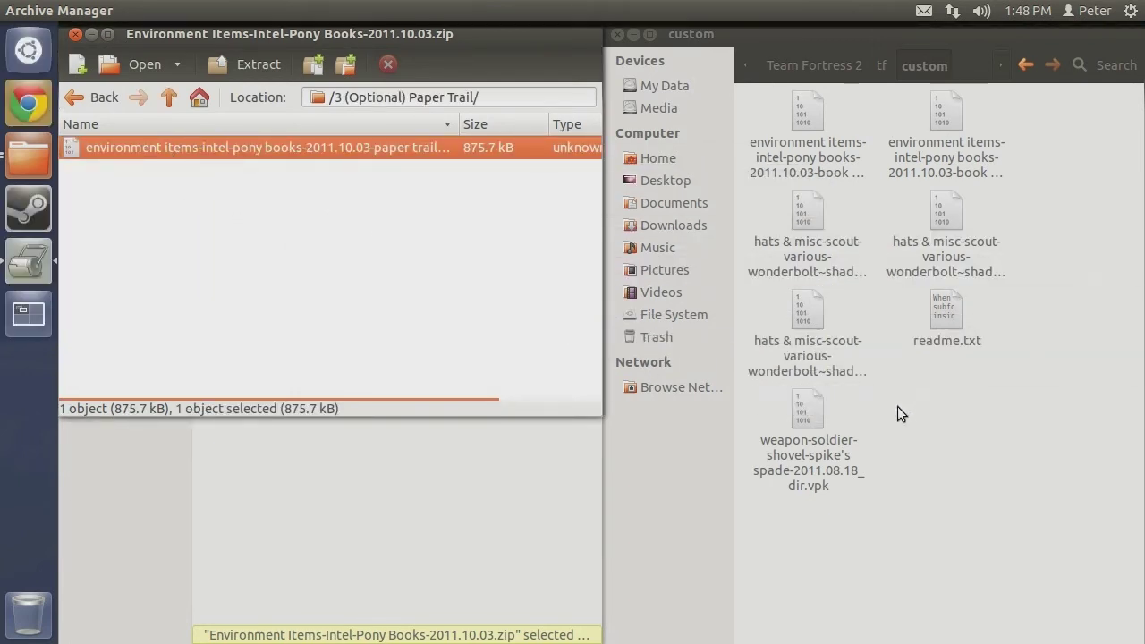
left_click(76, 34)
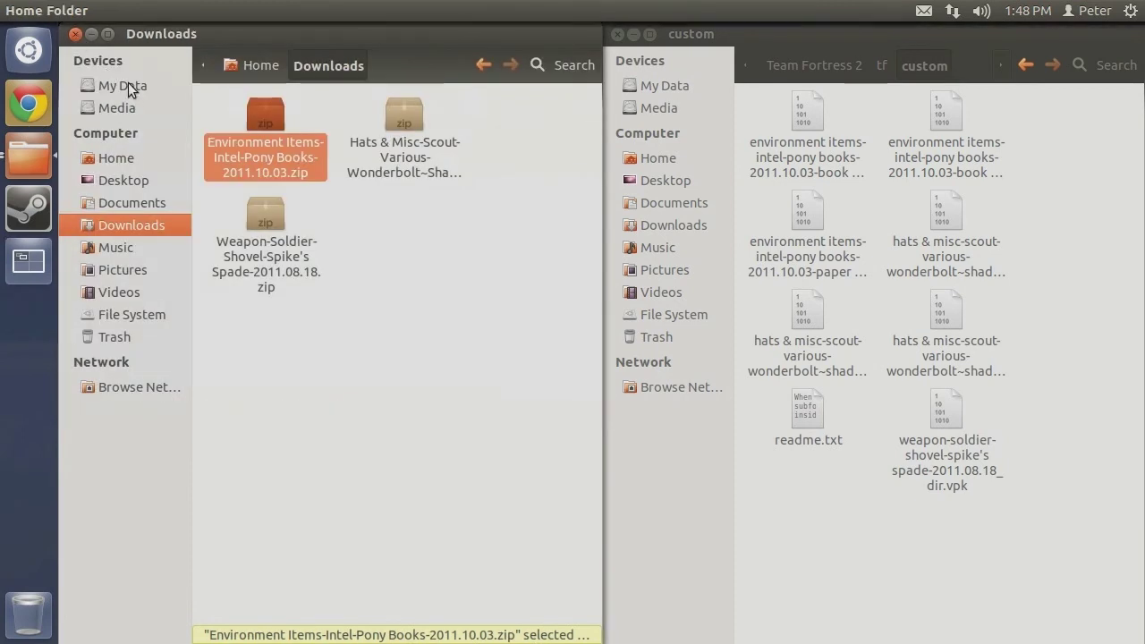
Deselect the Intel-Pony Books zip in the Downloads window
left_click(350, 252)
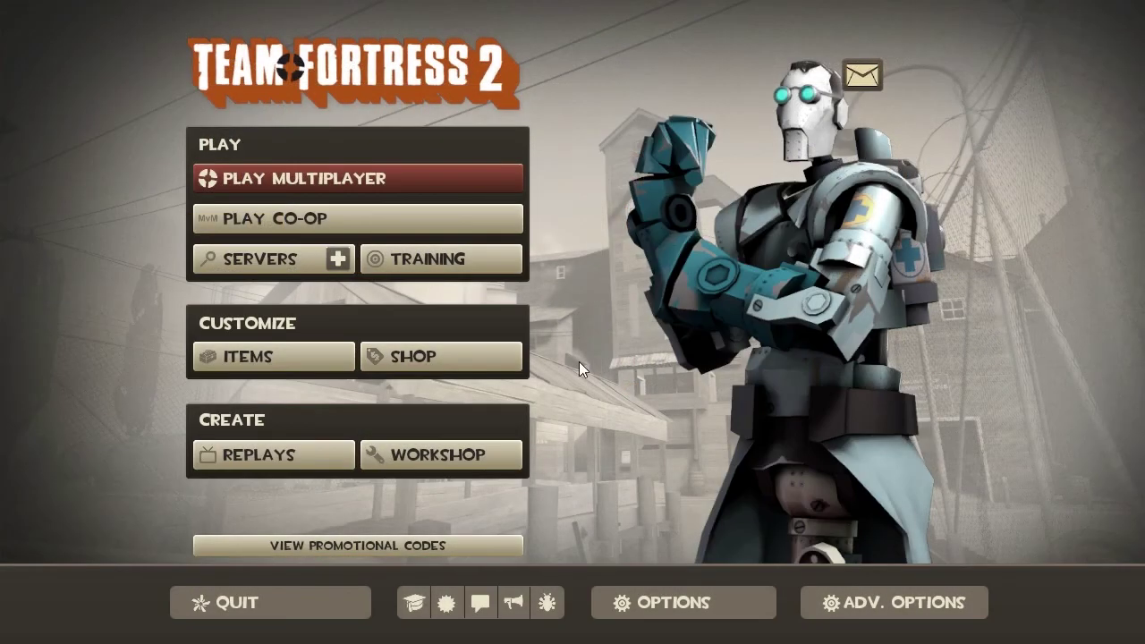
Enable the developer console in TF2's advanced keyboard options and run sv_pure to check its status
left_click(673, 602)
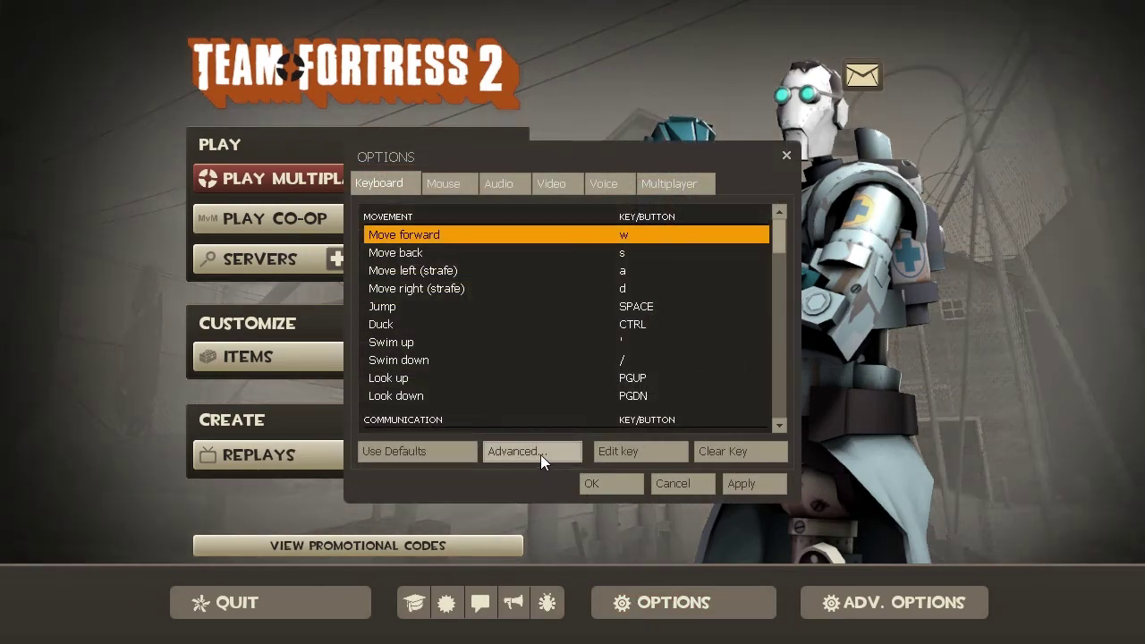
left_click(540, 452)
left_click(476, 330)
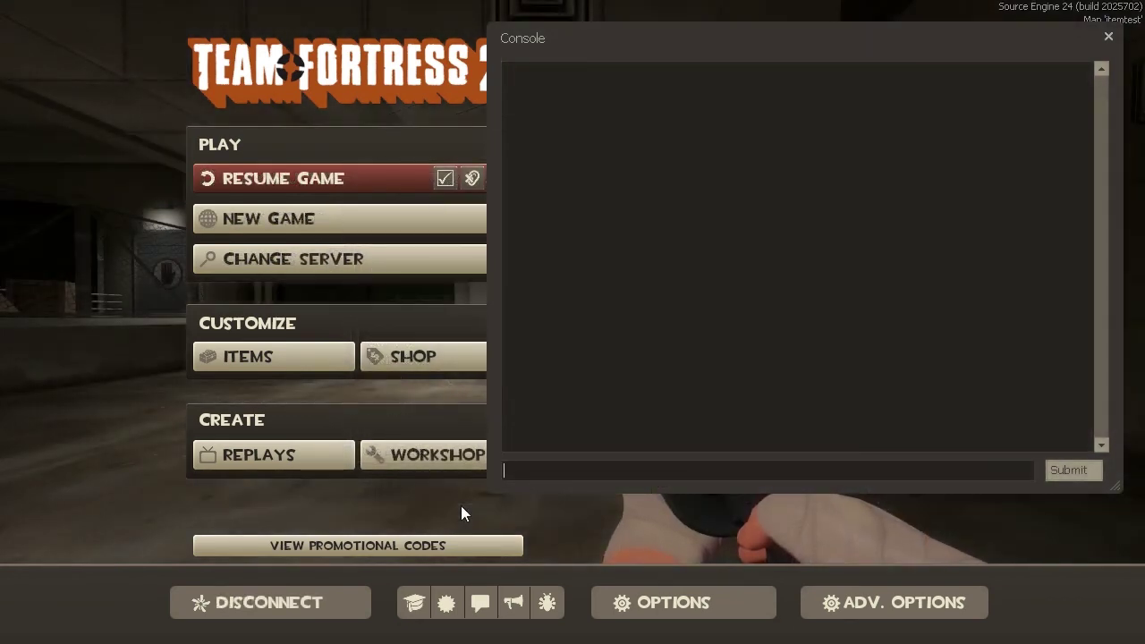
type("sv_p")
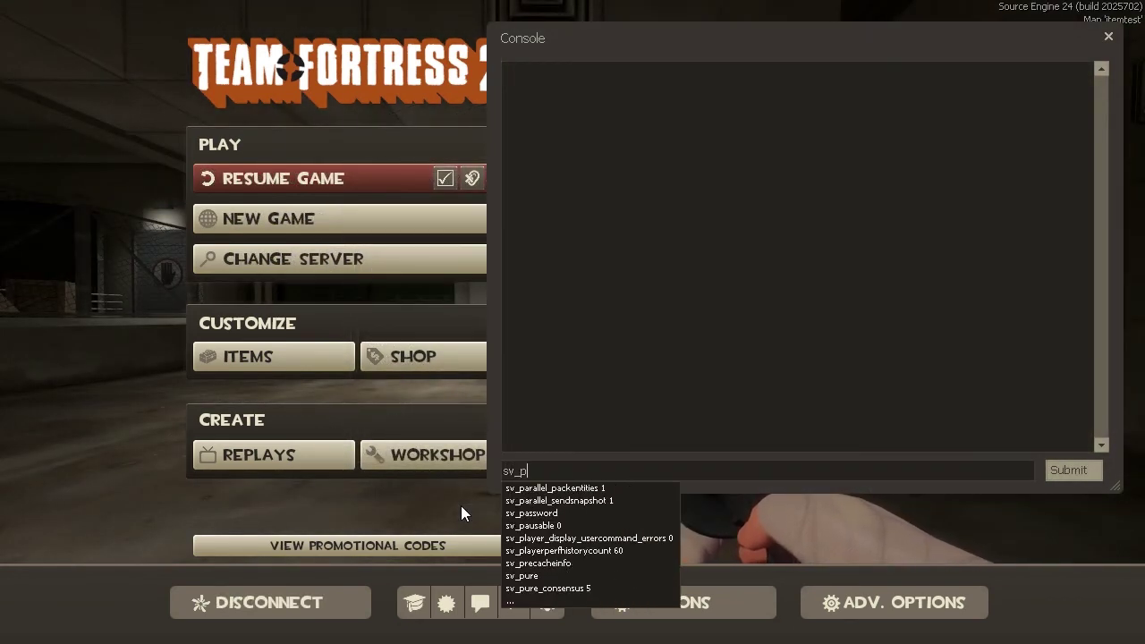
type("ure")
key("Return")
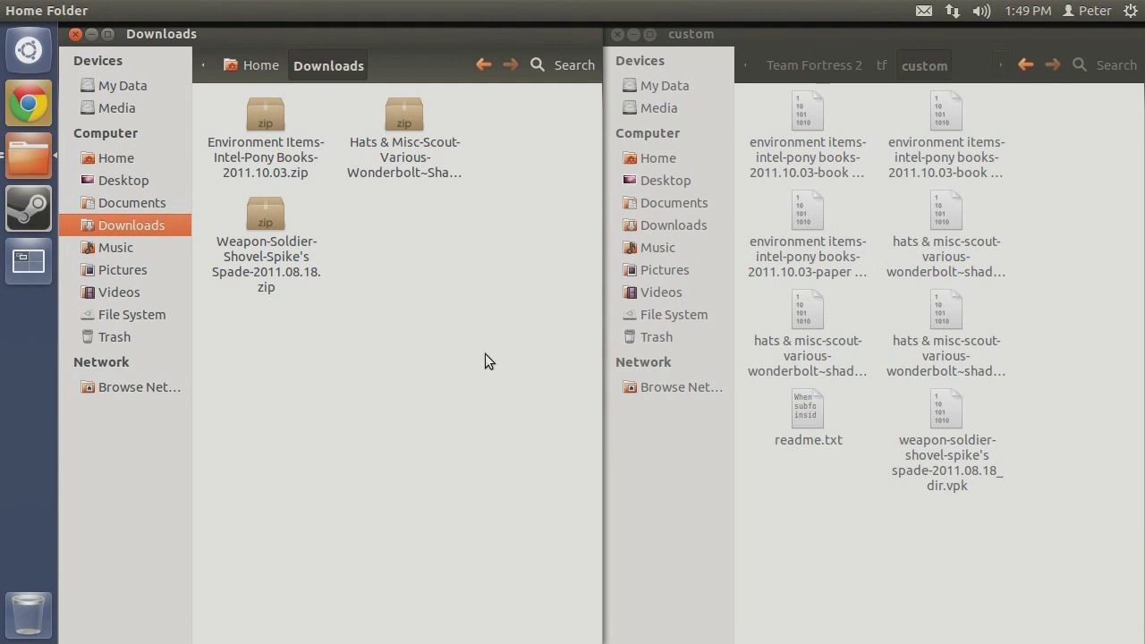
Add a bookmark for the custom folder from its window and open it from the sidebar
left_click(848, 497)
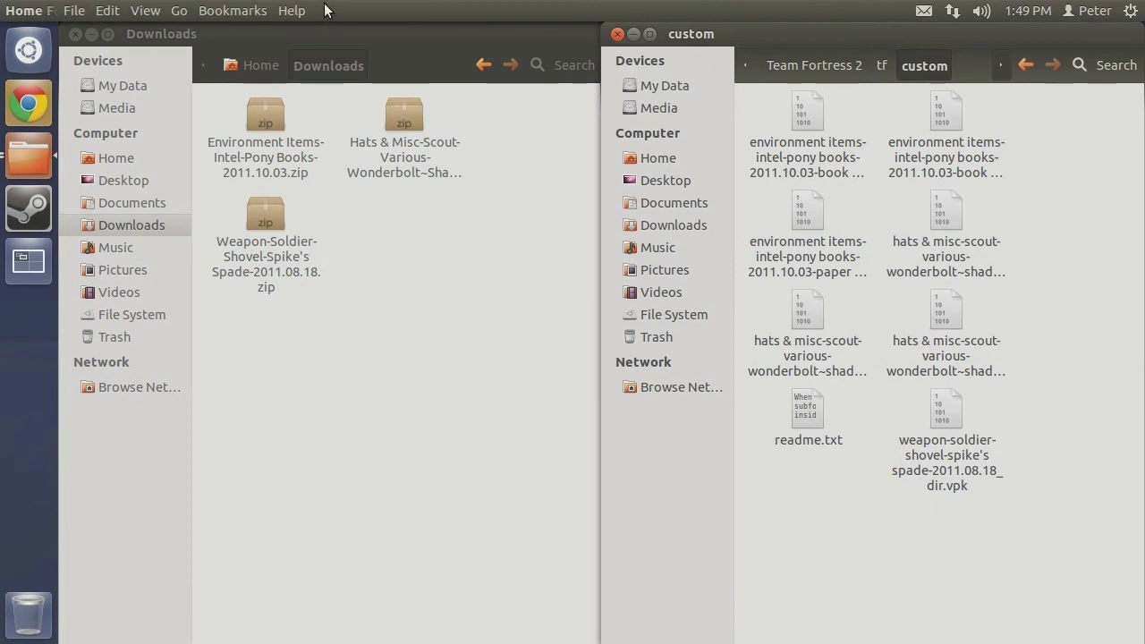
left_click(233, 11)
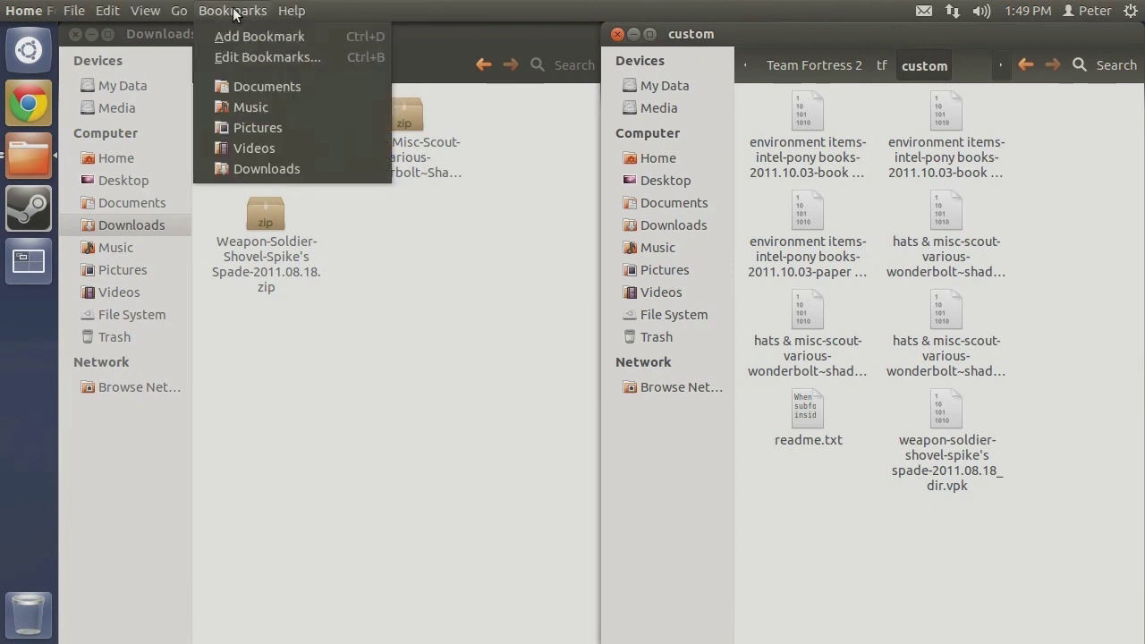
left_click(242, 39)
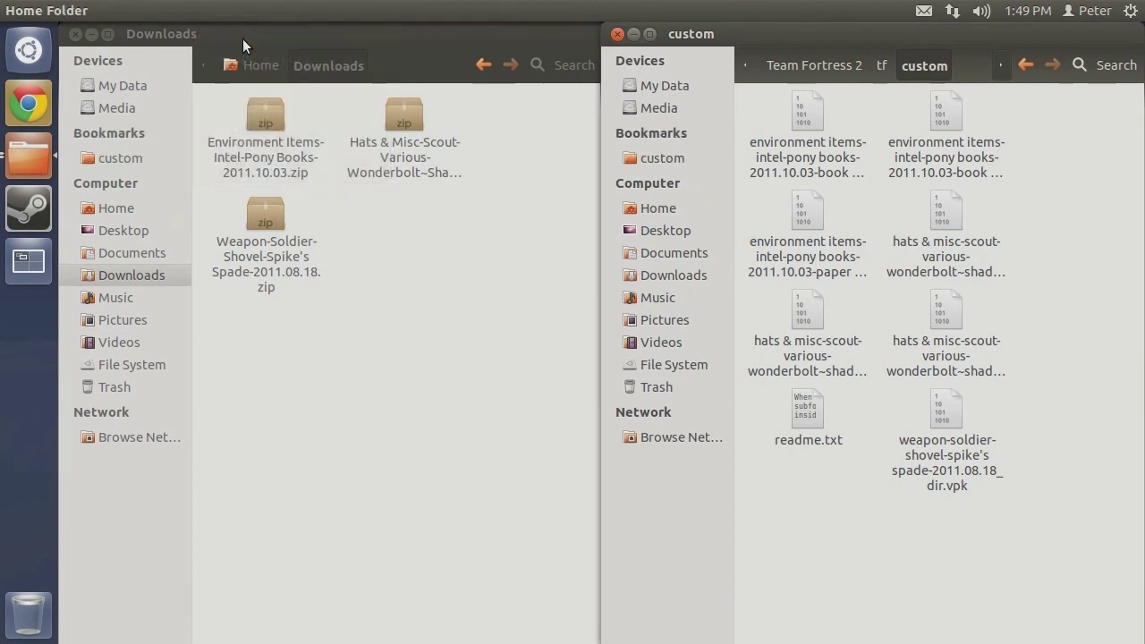
left_click(654, 159)
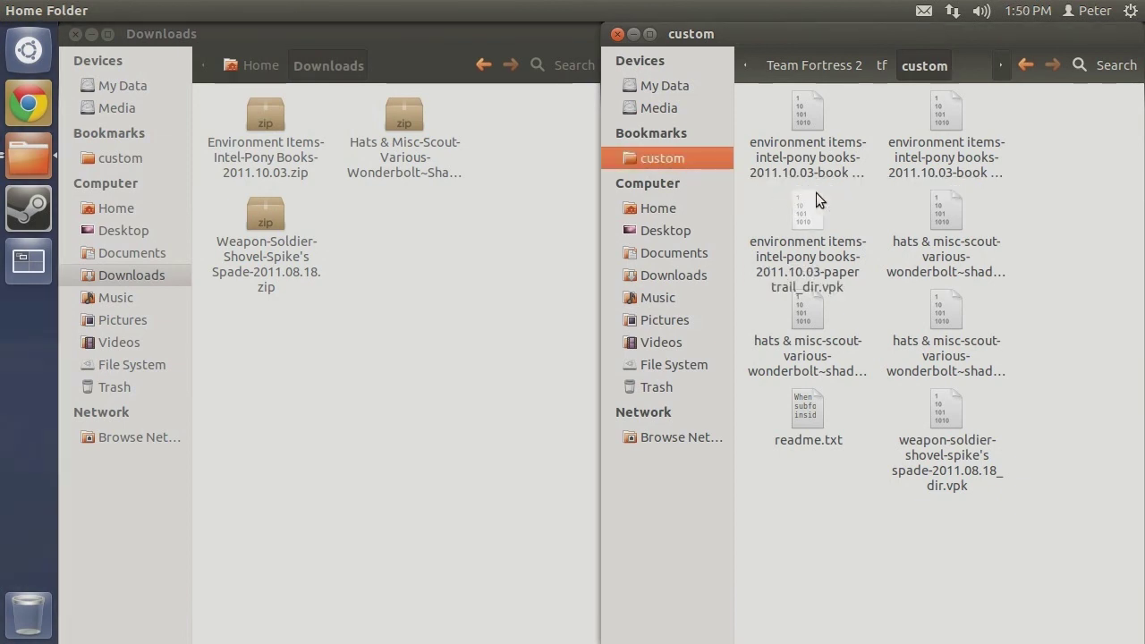